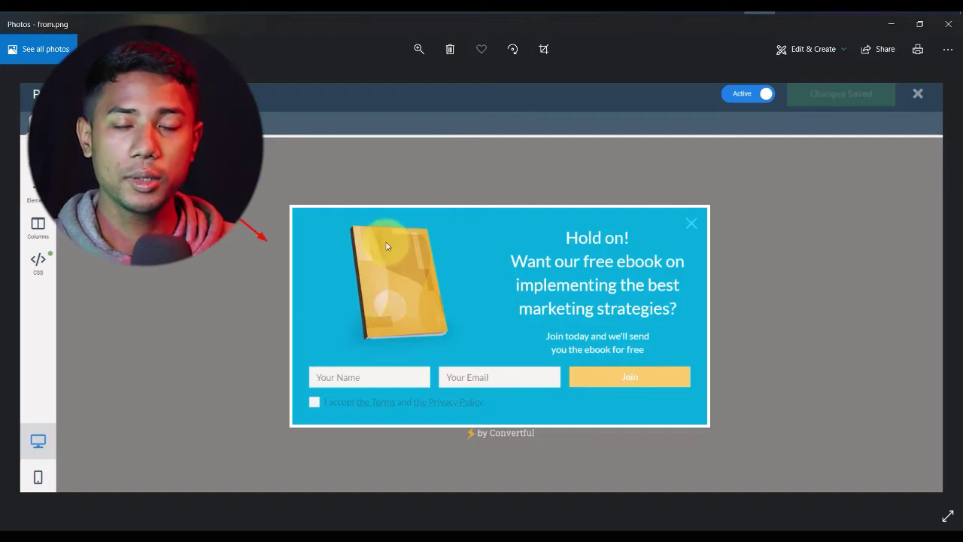
- Flip between the from.png ebook pop-up screenshot and the MESSAGE.png welcome email screenshot in Photos
key("Right")
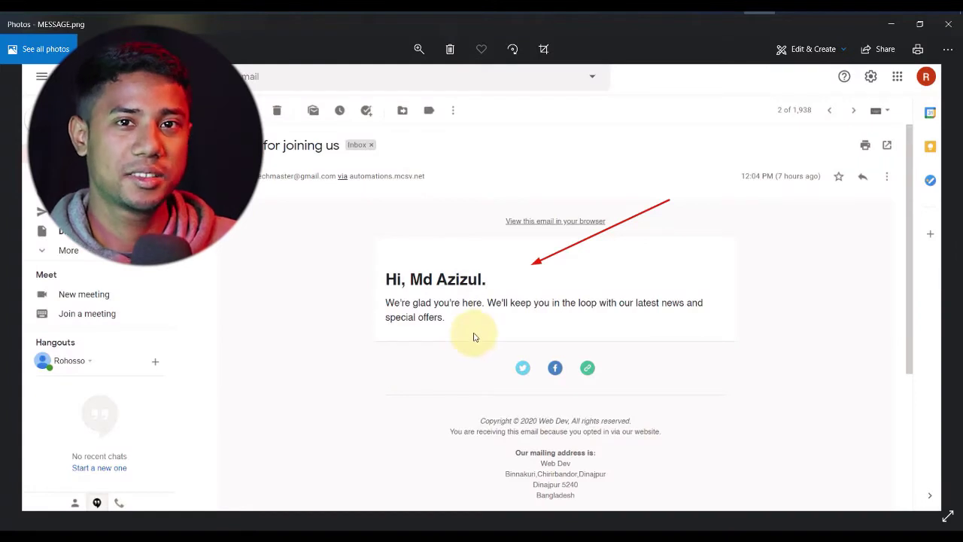
key("Right")
key("Left")
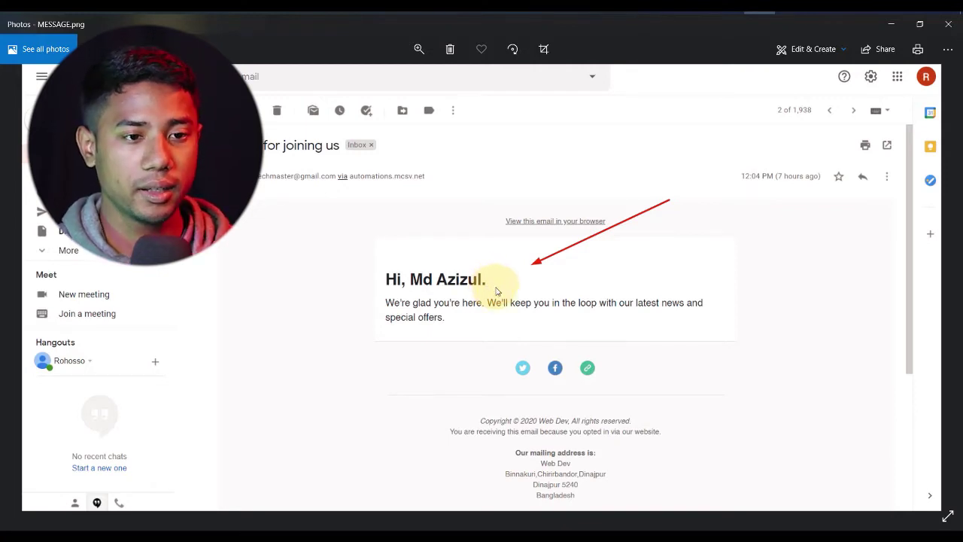
key("Left")
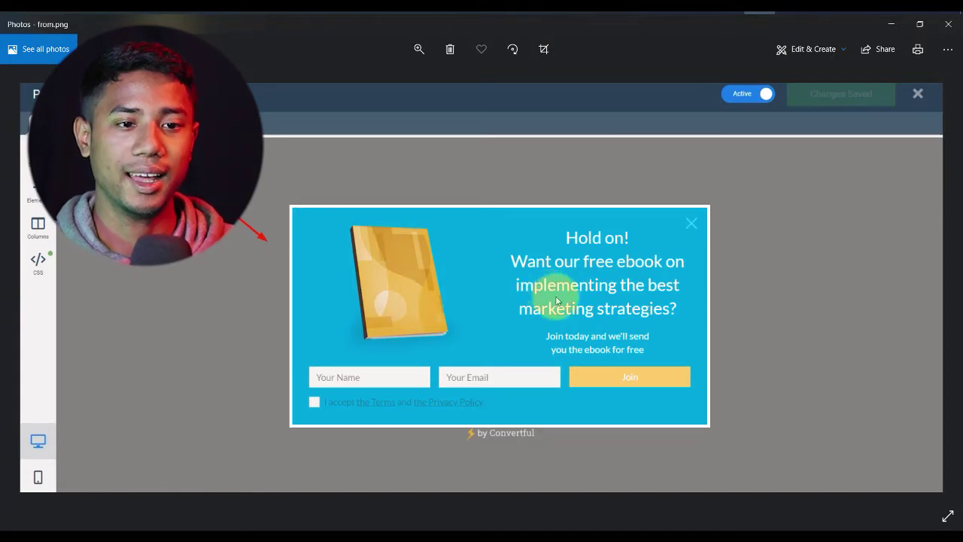
key("Right")
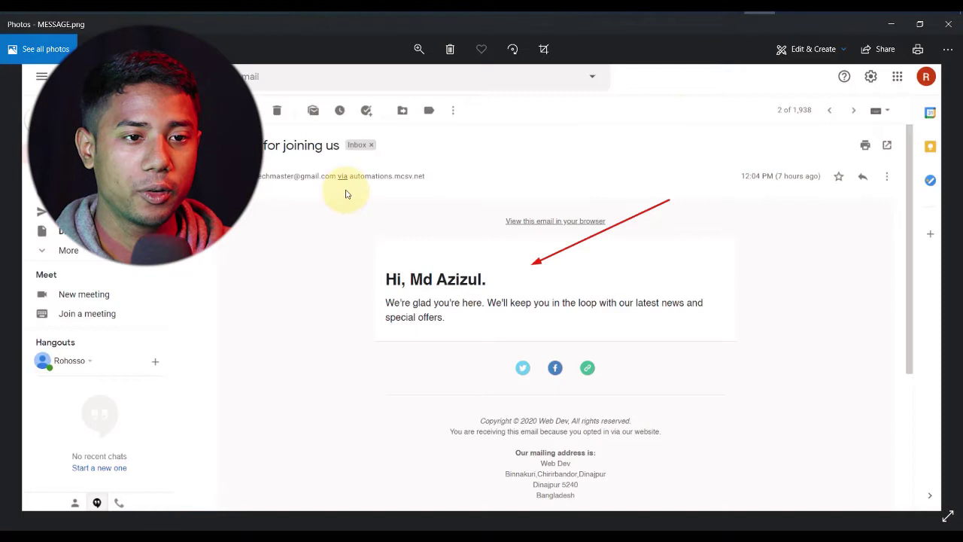
- Show Convertful's My Sites page, with no sites added and 3 / 3,000 pageviews used
key("Right")
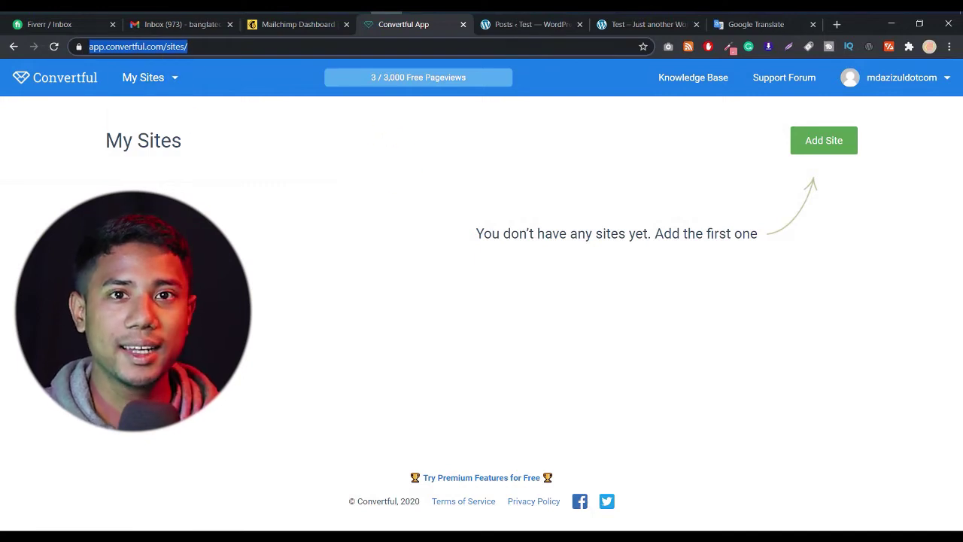
- Start a new site and paste the WordPress site's address into the Domain Name field
left_click(835, 146)
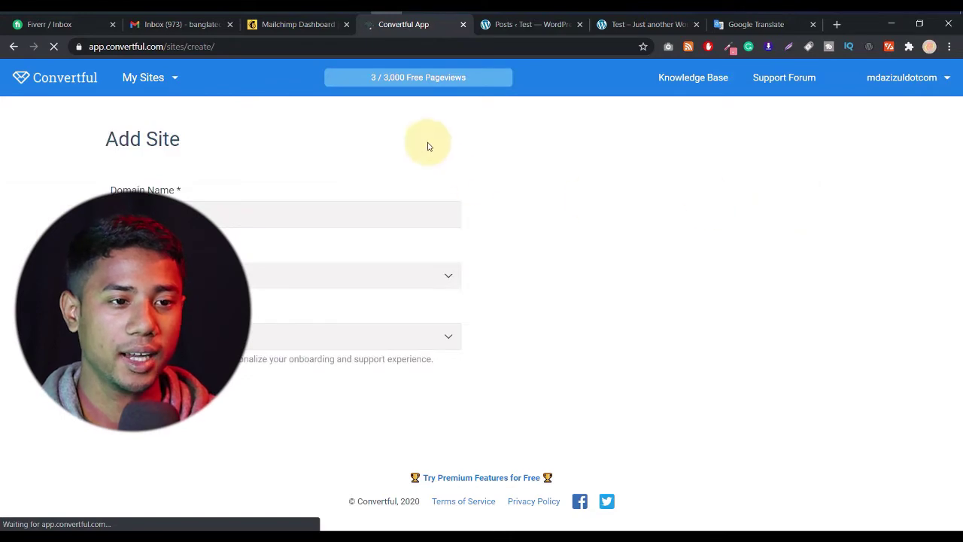
left_click(652, 26)
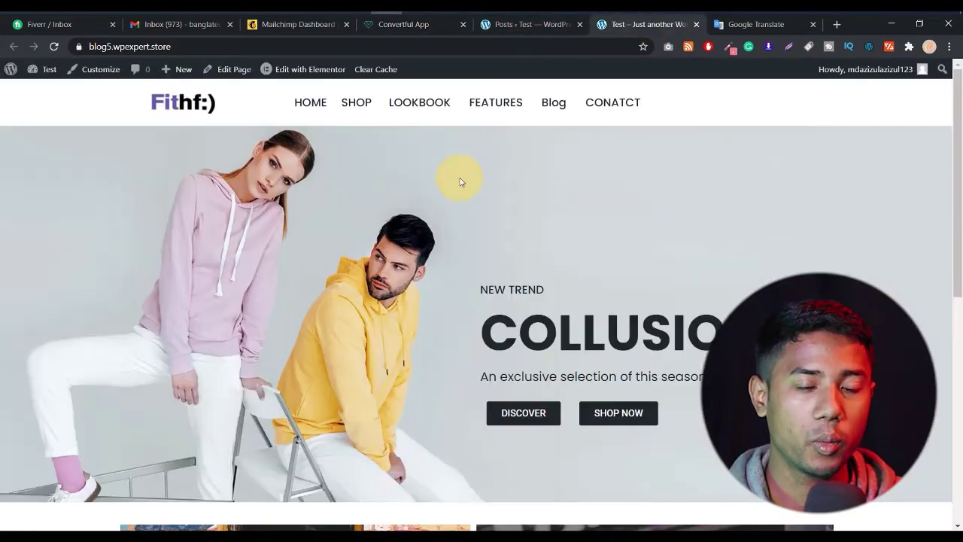
scroll(588, 224, "down", 8)
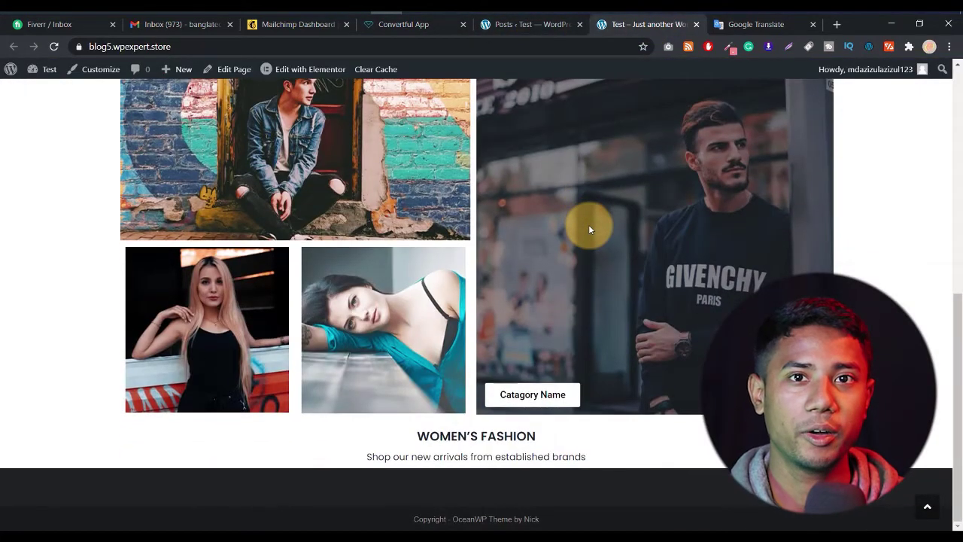
scroll(589, 224, "up", 10)
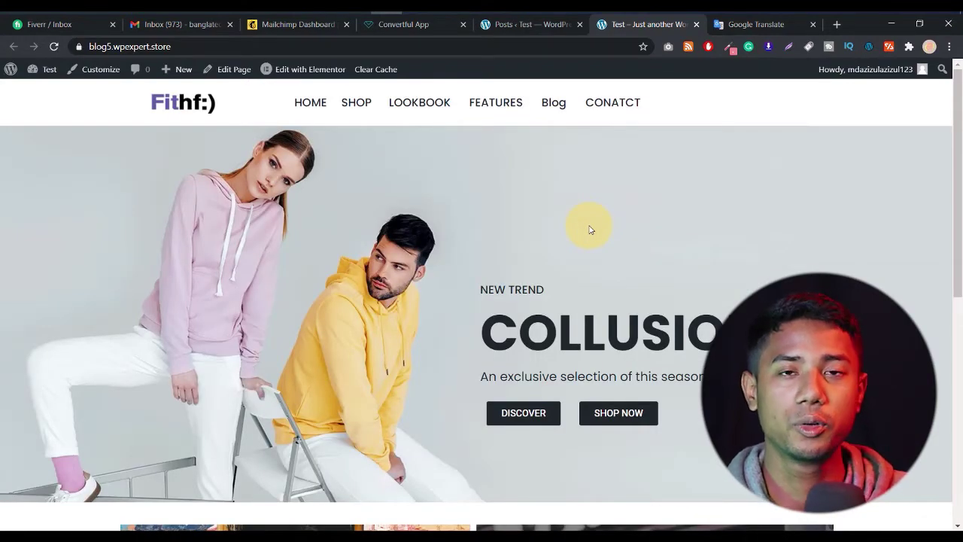
key("ctrl+shift+Tab")
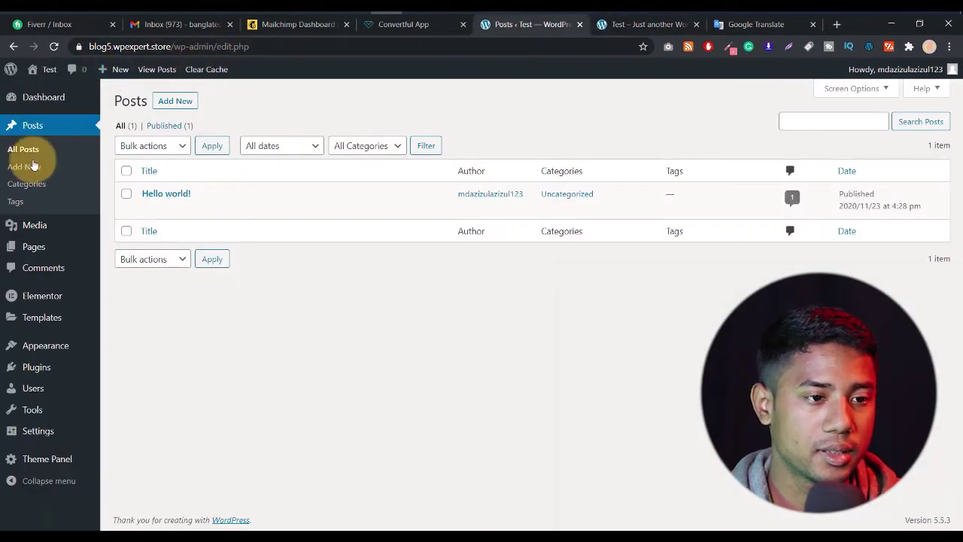
left_click_drag(170, 46, 47, 43)
key("ctrl+c")
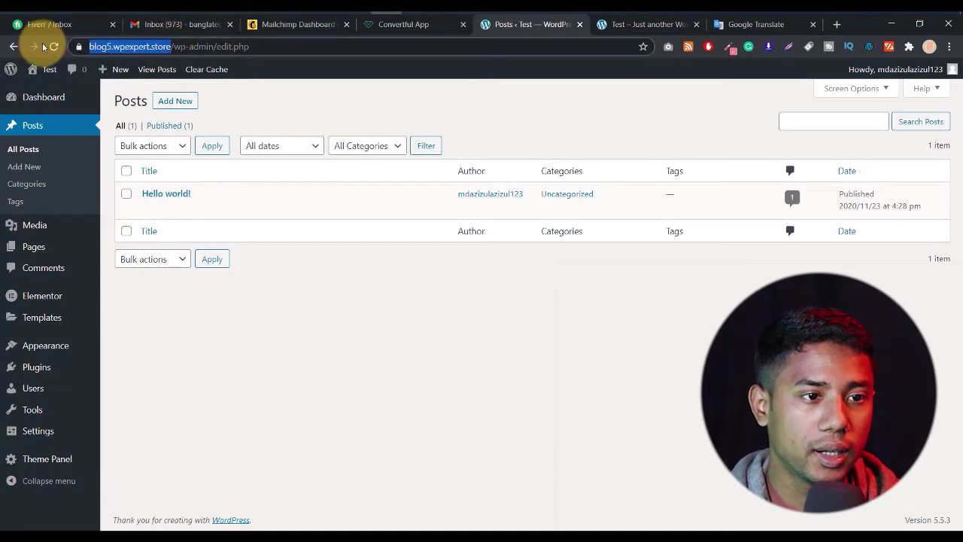
left_click(384, 24)
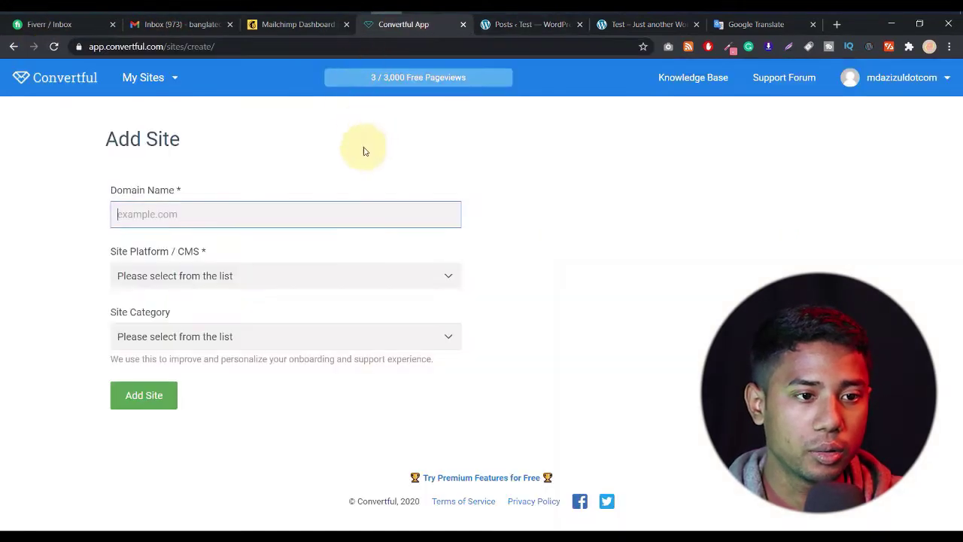
key("ctrl+v")
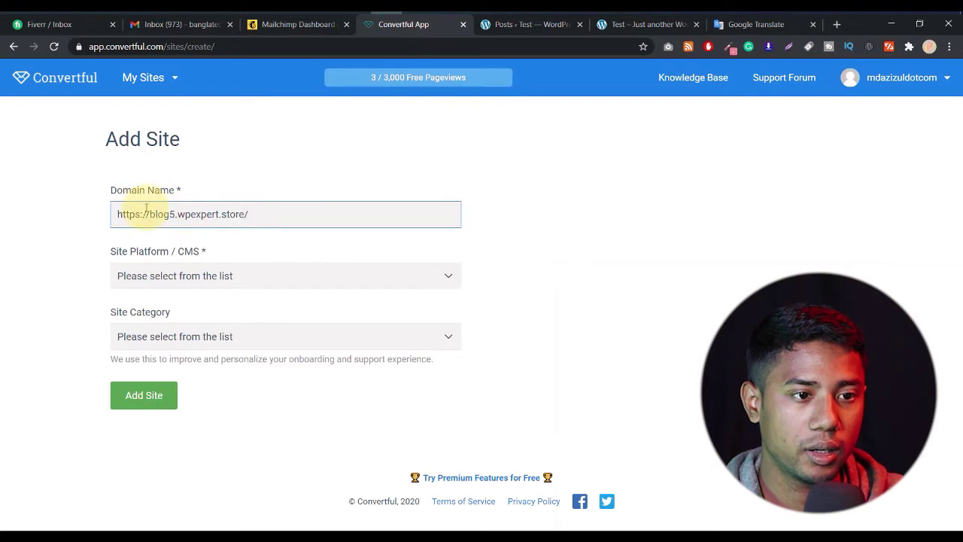
left_click_drag(151, 214, 34, 210)
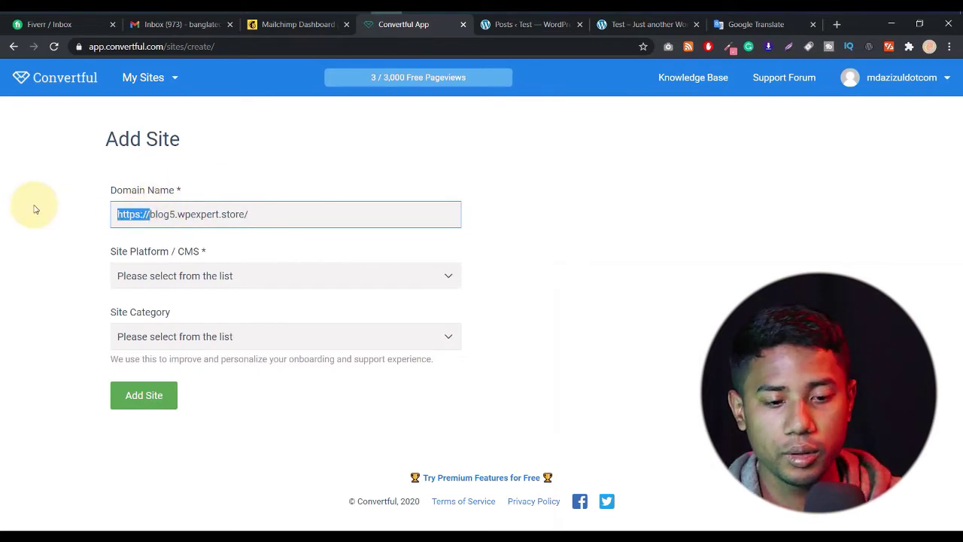
key("BackSpace")
left_click(230, 212)
key("BackSpace")
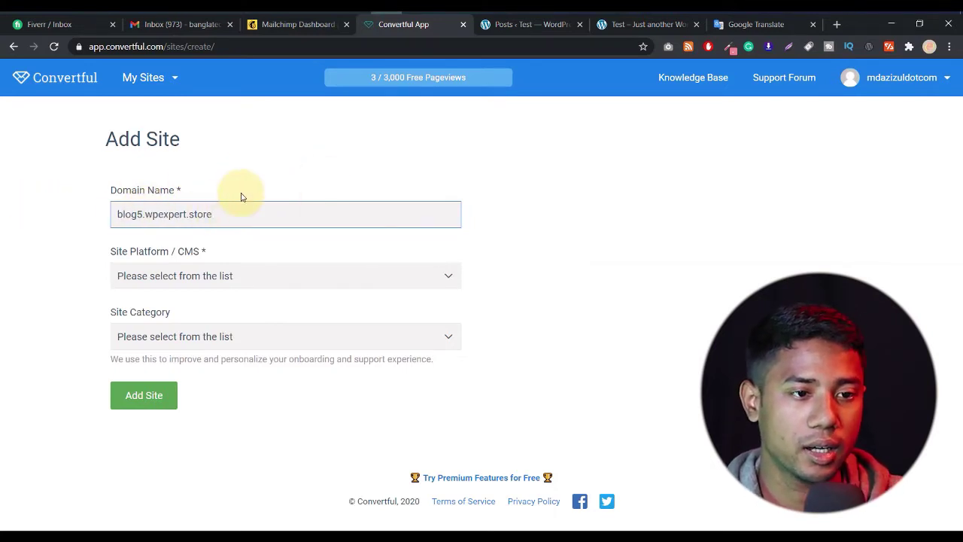
left_click_drag(220, 214, 46, 221)
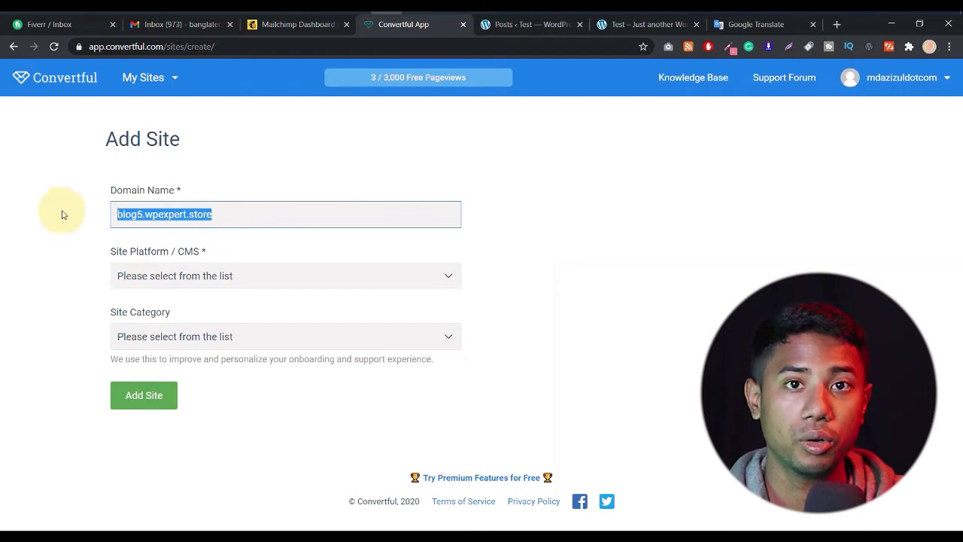
left_click(186, 188)
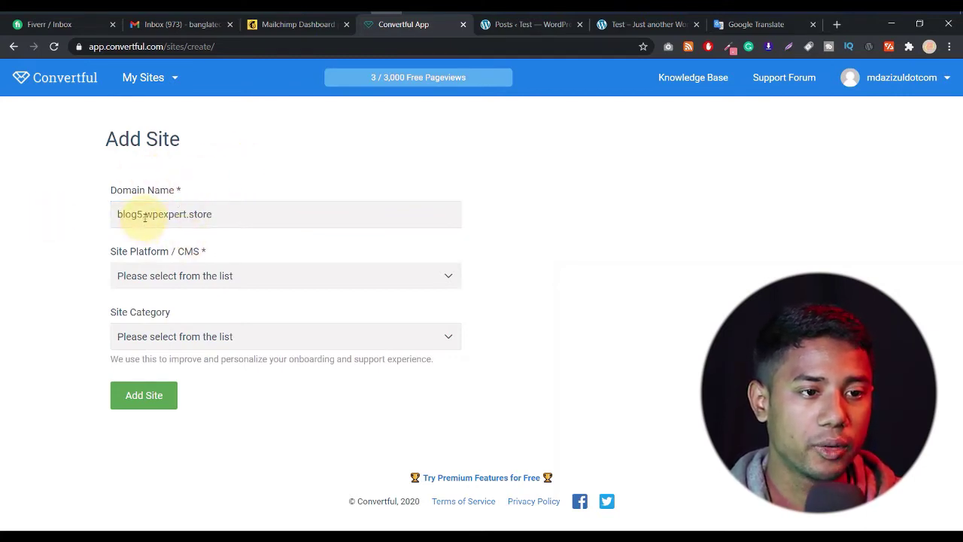
left_click_drag(144, 216, 50, 207)
left_click(205, 214)
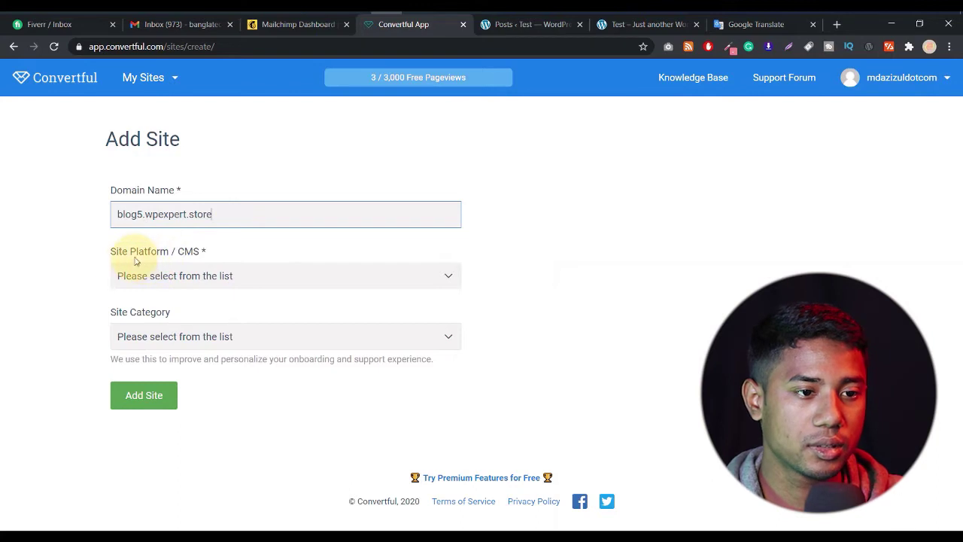
- Choose WordPress as the platform and Blog / Magazine / Media as the category, then add the site
left_click(181, 275)
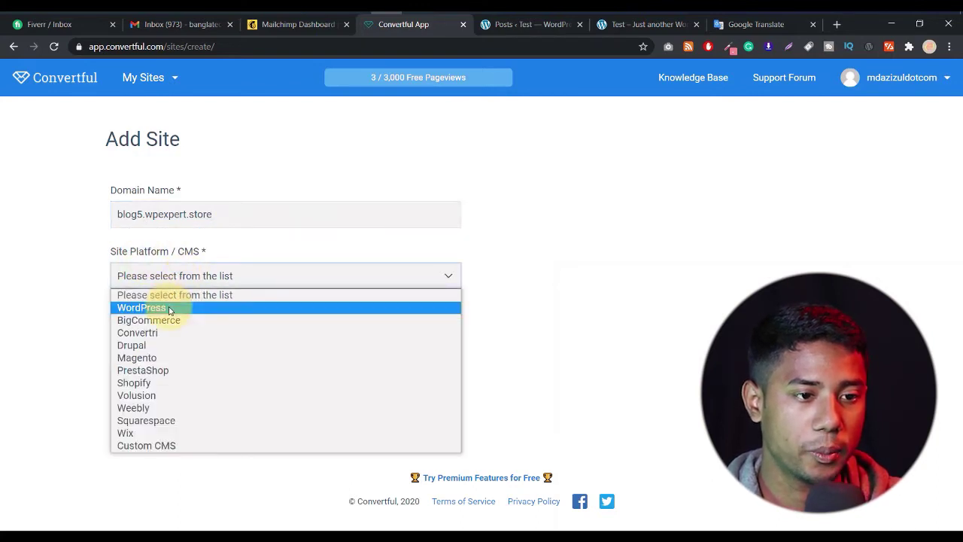
left_click(170, 308)
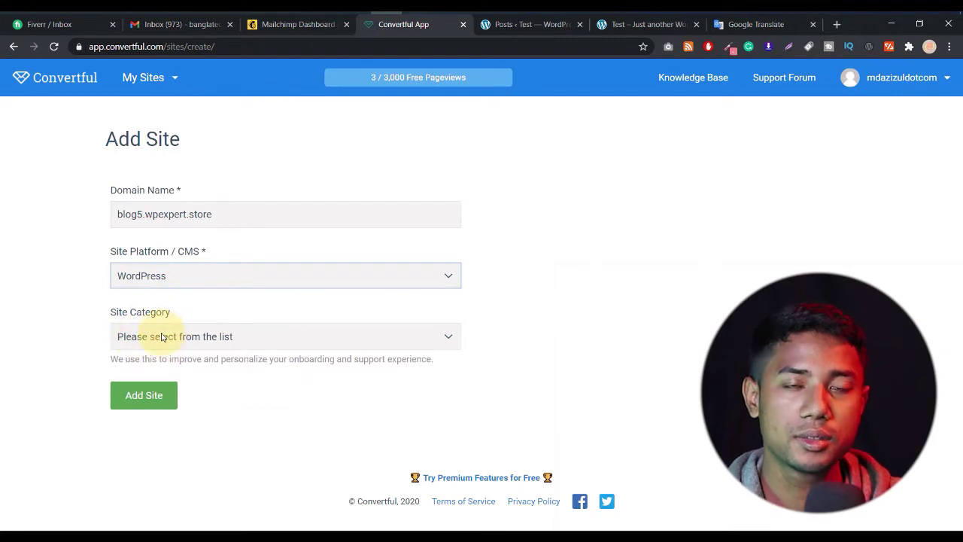
left_click(184, 338)
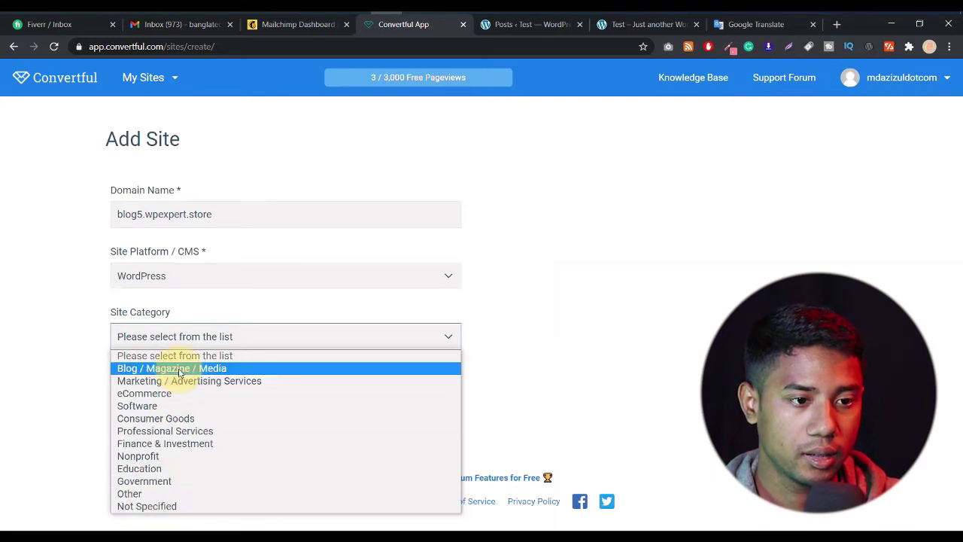
left_click(214, 370)
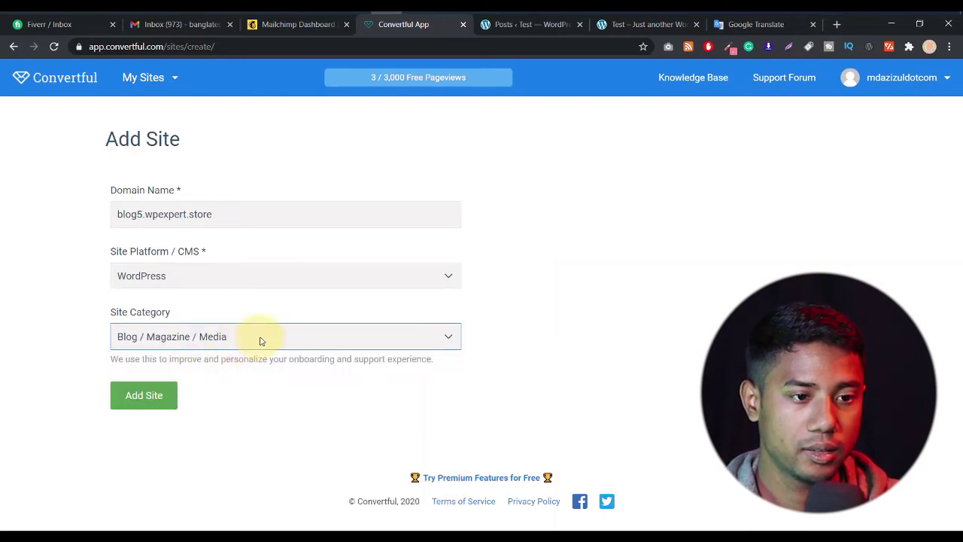
left_click(152, 398)
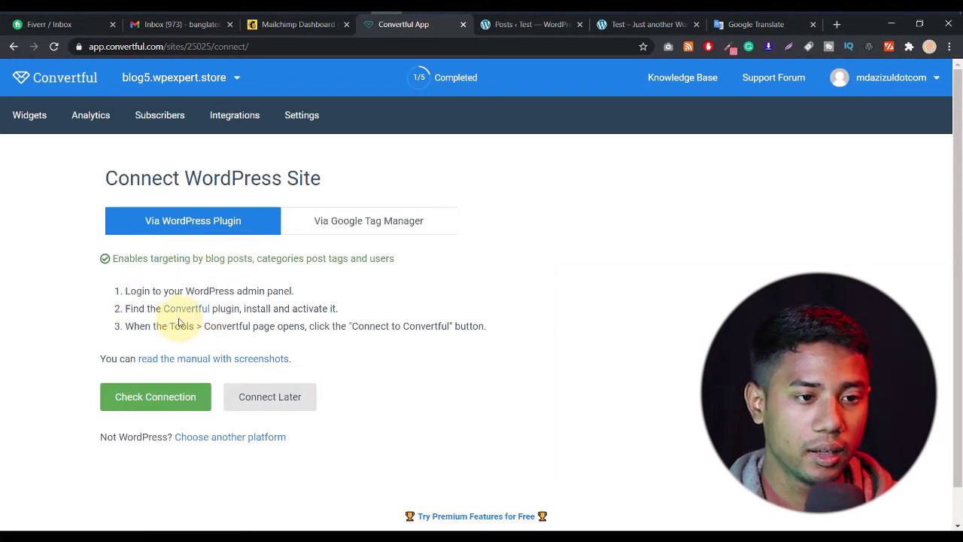
- Open WordPress's Add Plugins page in a new tab and search for Convertful
double_click(237, 327)
key("ctrl+c")
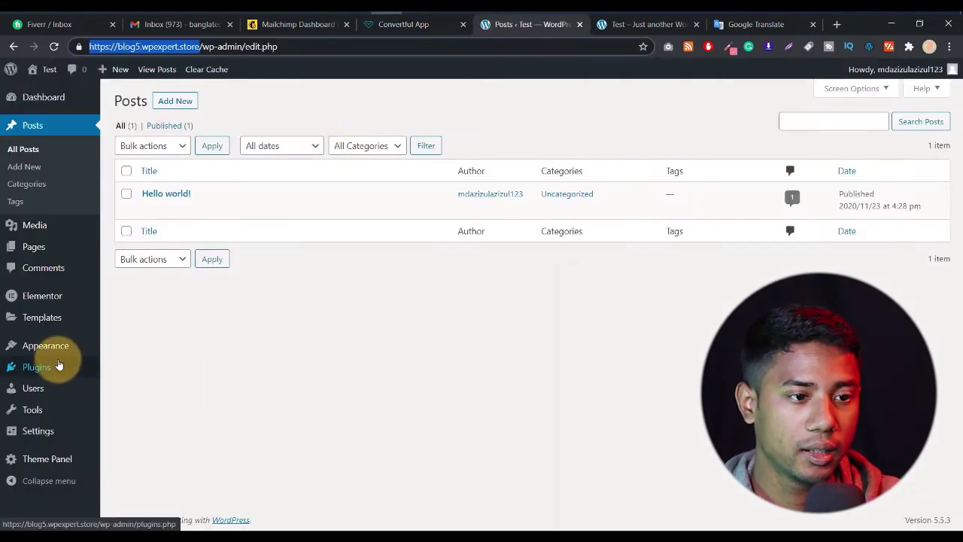
mouse_move(108, 370)
right_click(129, 388)
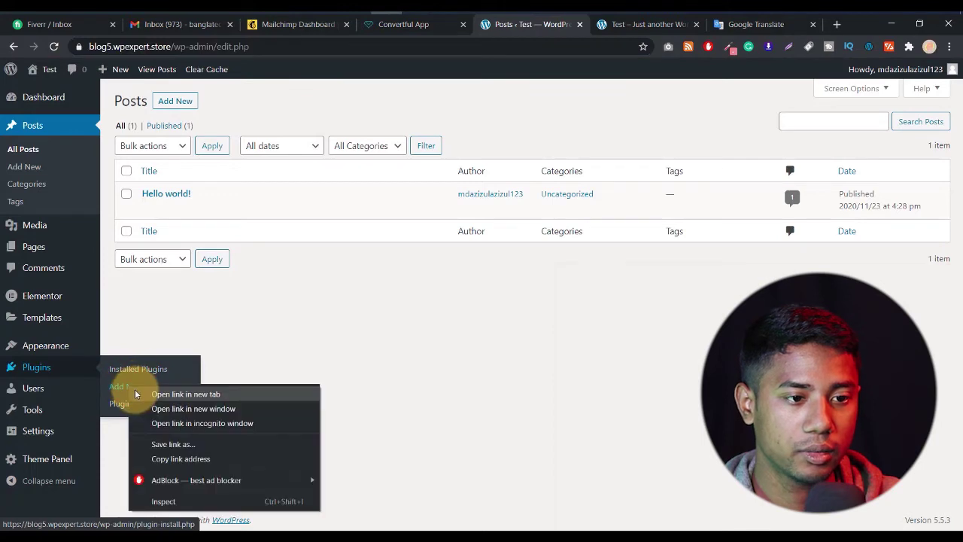
left_click(162, 394)
left_click_drag(519, 26, 463, 24)
left_click(820, 137)
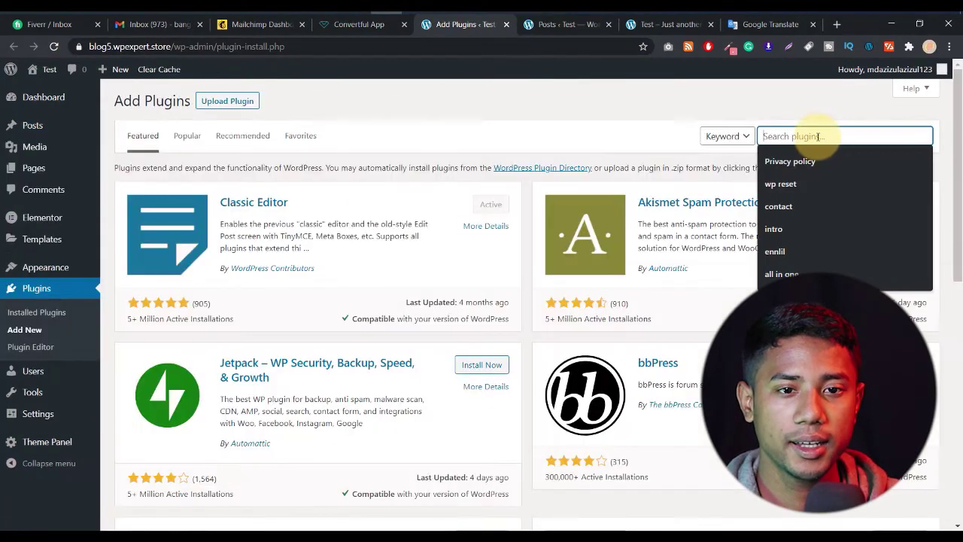
key("ctrl+v")
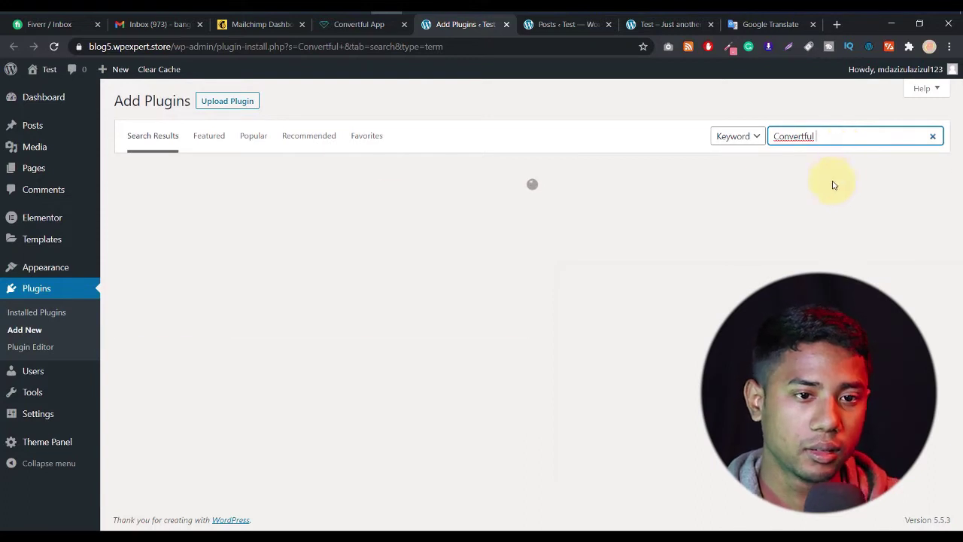
- Install and activate the Convertful plugin, then connect and approve the site in Convertful
left_click(477, 207)
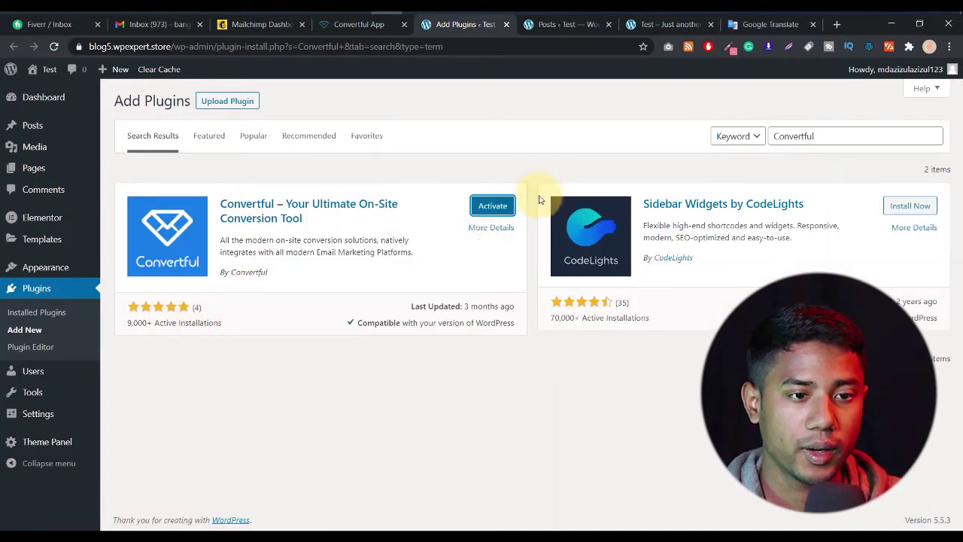
left_click(486, 201)
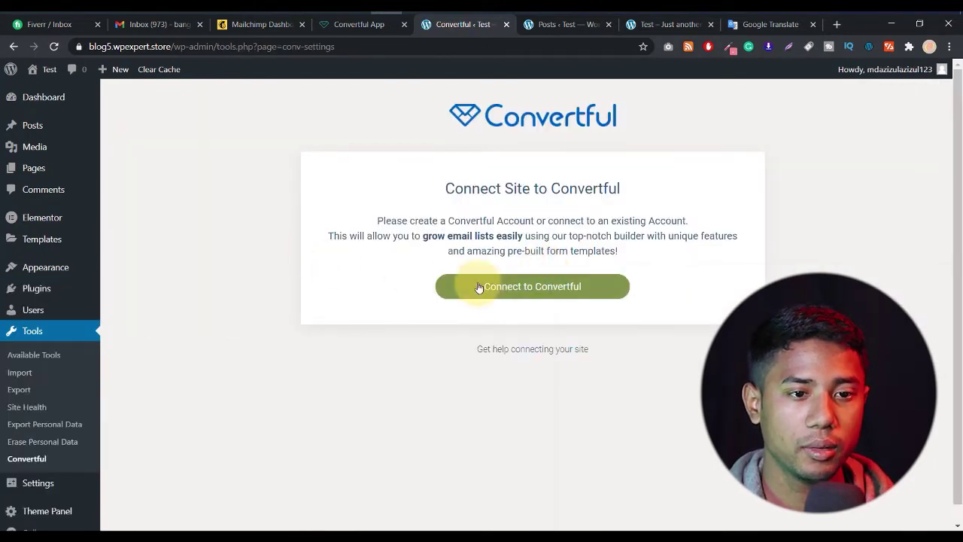
left_click(512, 293)
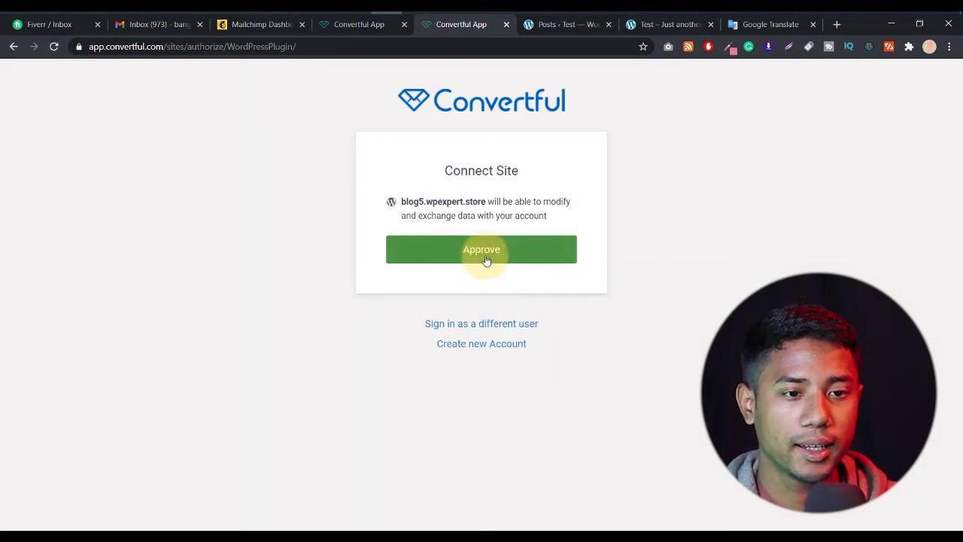
left_click(486, 260)
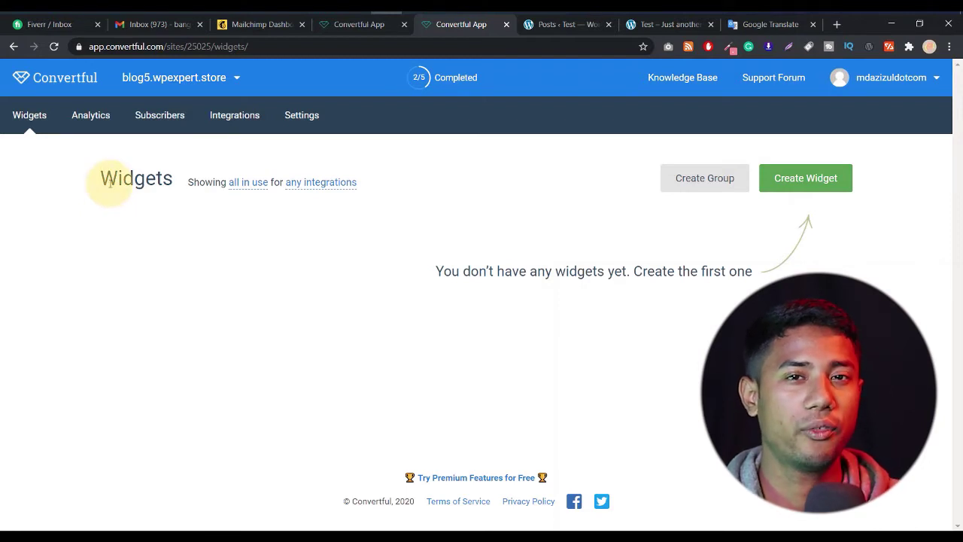
- Start a new widget and filter the template gallery to Pop-ups
left_click(802, 176)
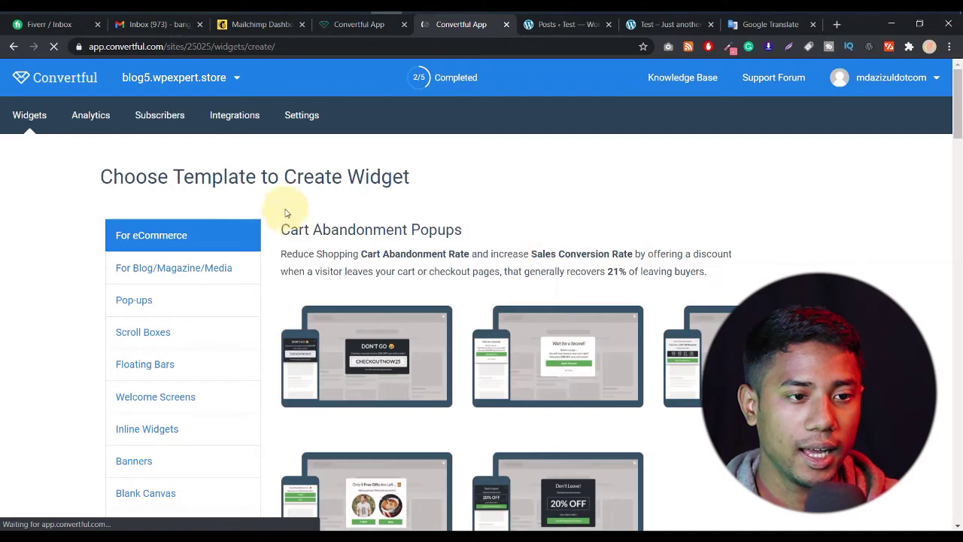
scroll(195, 323, "down", 2)
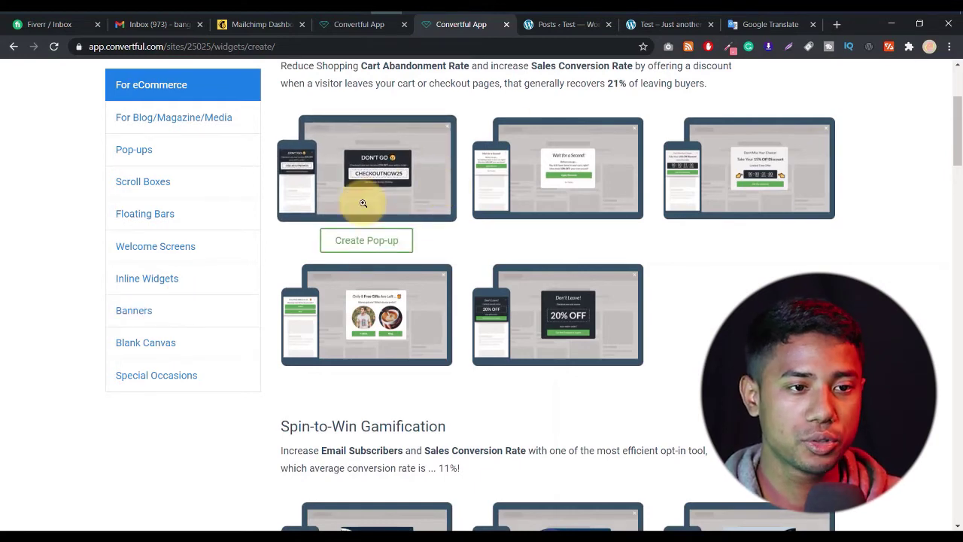
left_click(183, 118)
scroll(203, 173, "up", 1)
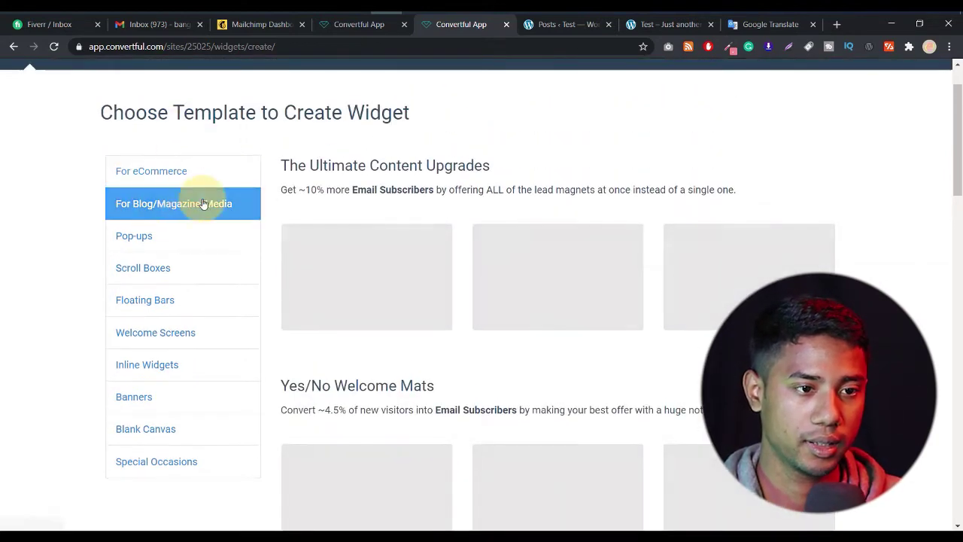
scroll(338, 185, "down", 15)
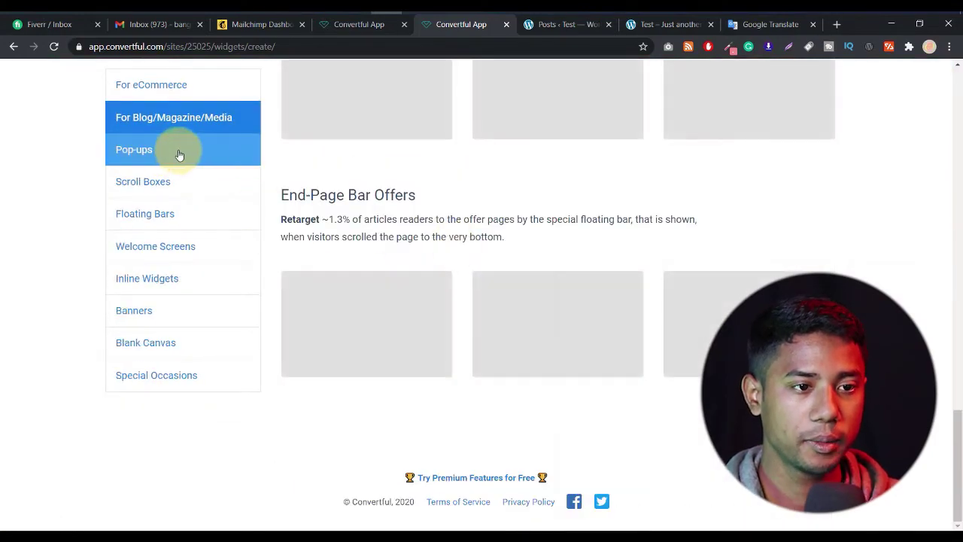
left_click(178, 155)
- Create a pop-up from the first Welcome Giveaway Contests ebook template
scroll(452, 260, "down", 10)
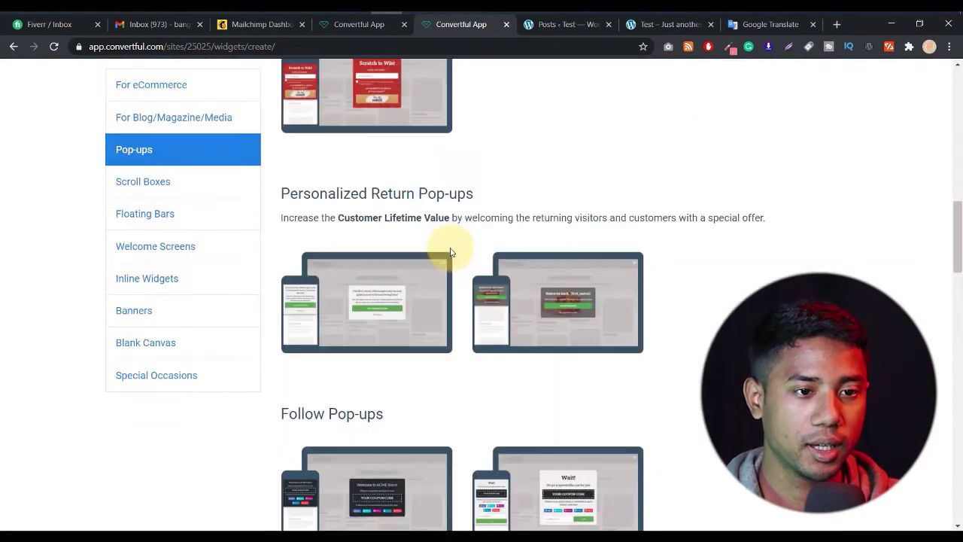
scroll(450, 248, "down", 5)
scroll(450, 241, "down", 1)
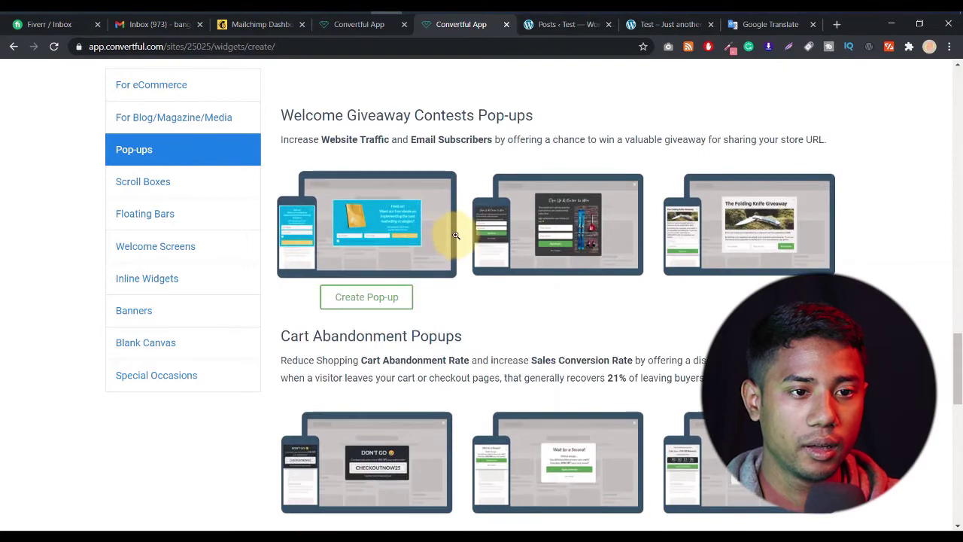
scroll(507, 215, "up", 2)
scroll(508, 215, "down", 8)
scroll(505, 220, "down", 4)
scroll(508, 211, "up", 10)
scroll(518, 188, "down", 4)
scroll(524, 204, "up", 5)
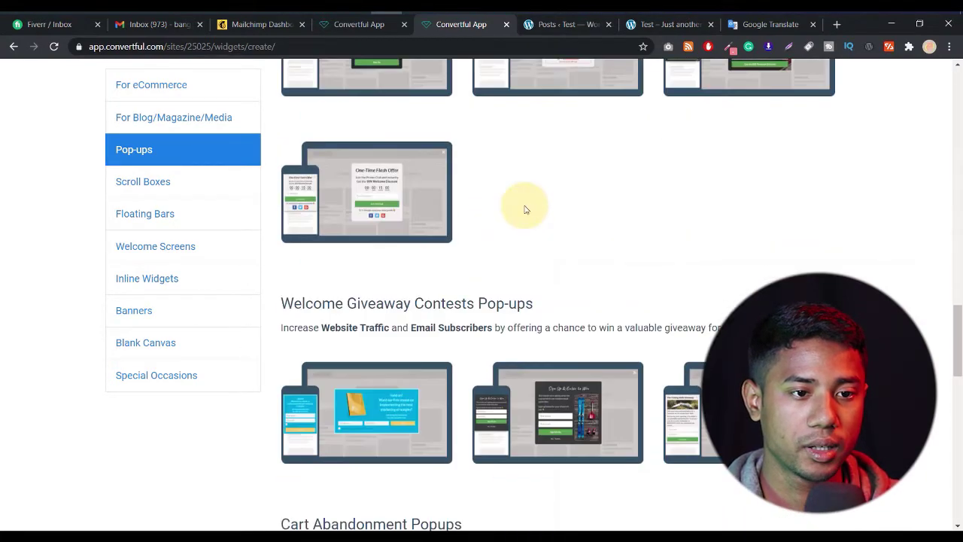
scroll(742, 189, "down", 2)
mouse_move(624, 204)
mouse_move(391, 259)
left_click(361, 298)
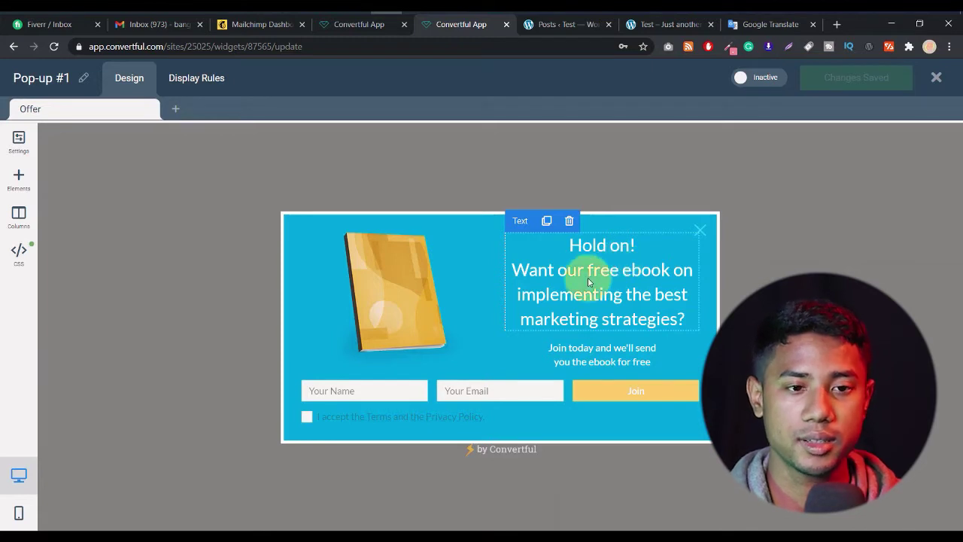
- Inspect the 'Hold on!' headline, 'Join today' subtext and book image settings, then open Display Rules
left_click(612, 265)
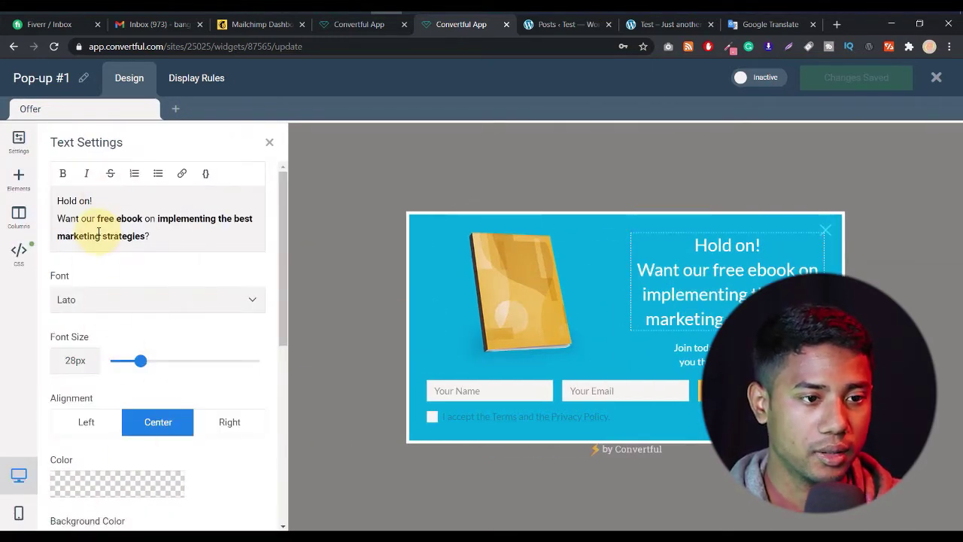
left_click_drag(49, 197, 92, 200)
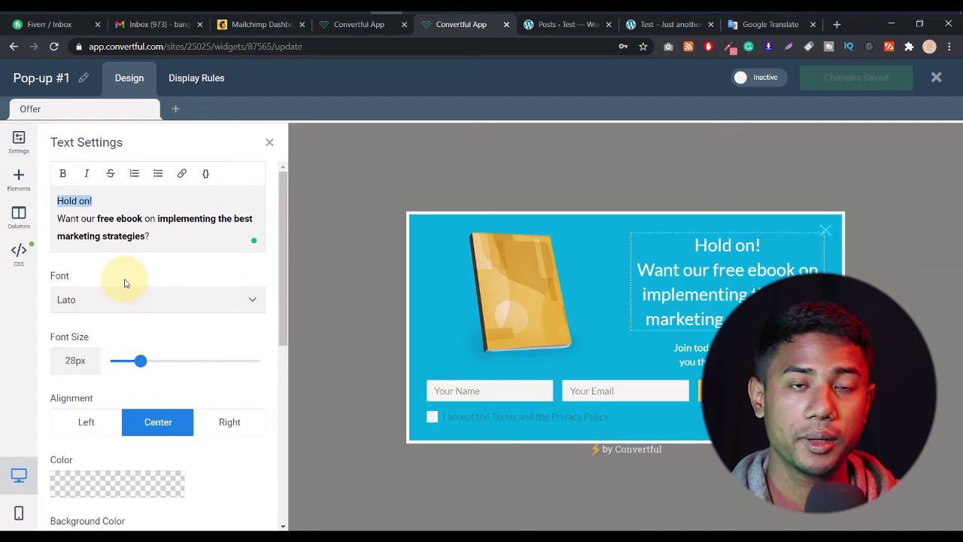
scroll(125, 283, "down", 3)
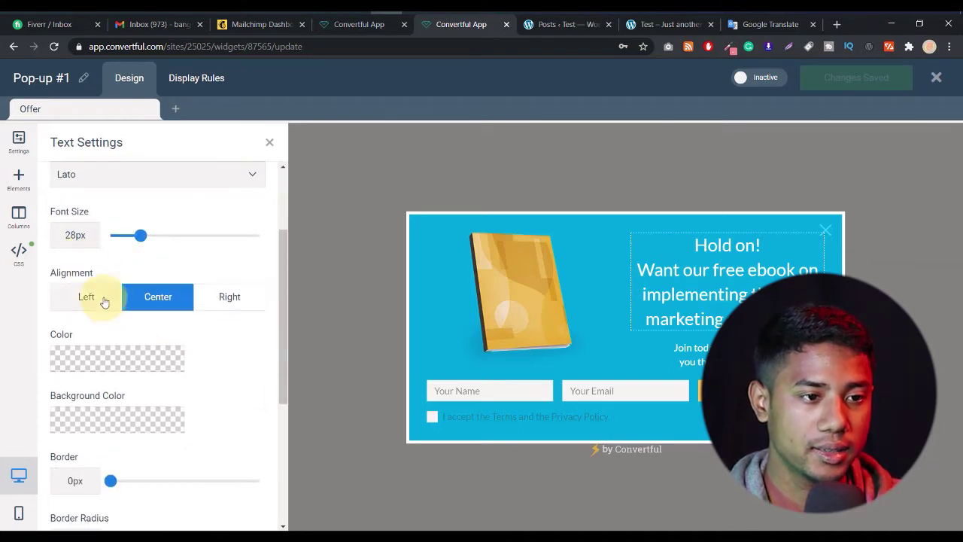
scroll(105, 294, "down", 3)
scroll(120, 301, "down", 2)
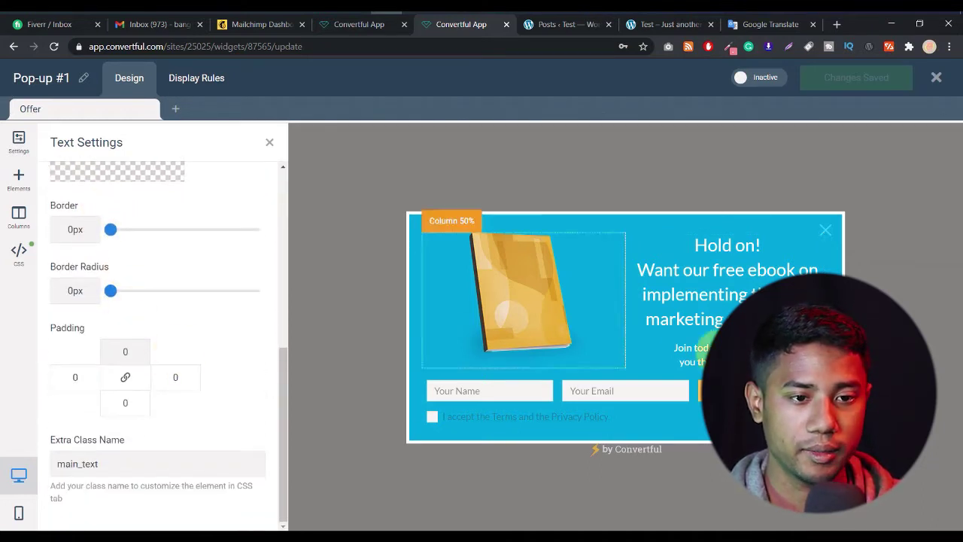
left_click(677, 352)
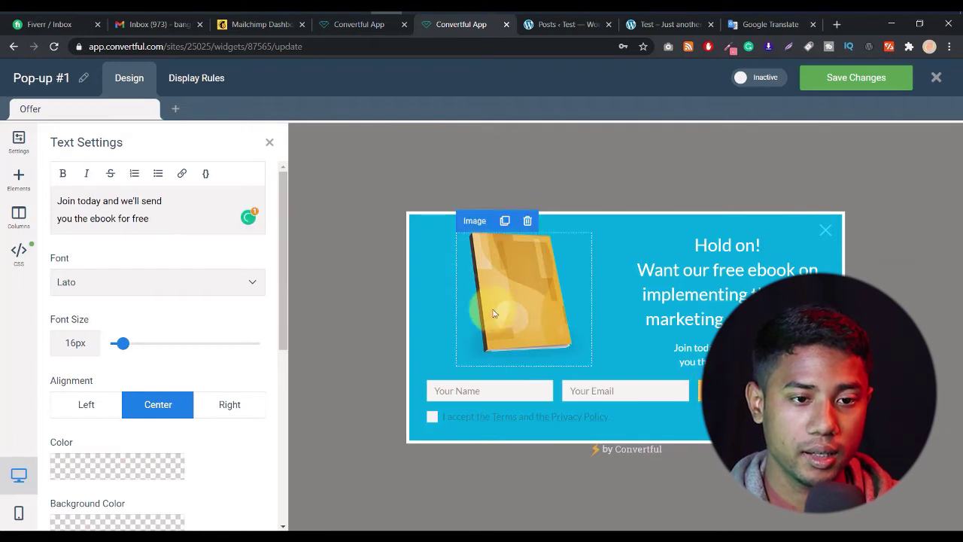
left_click(510, 274)
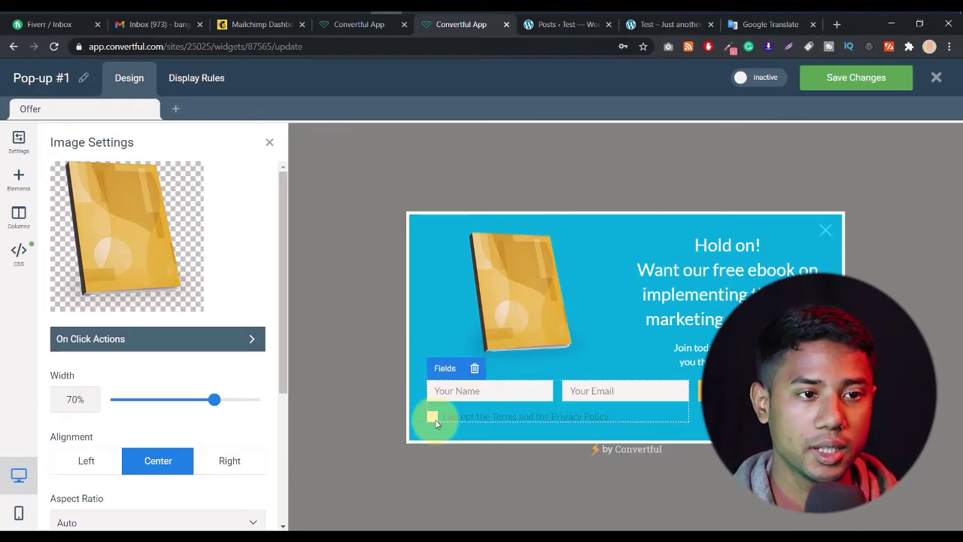
left_click(182, 83)
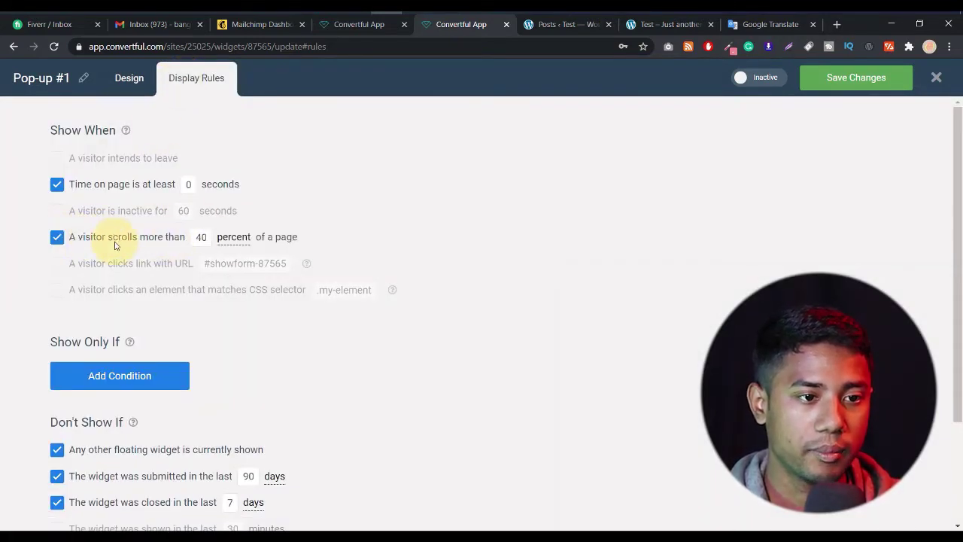
- Add the 40 percent page-scroll trigger, checking the live WordPress site along the way
left_click(648, 24)
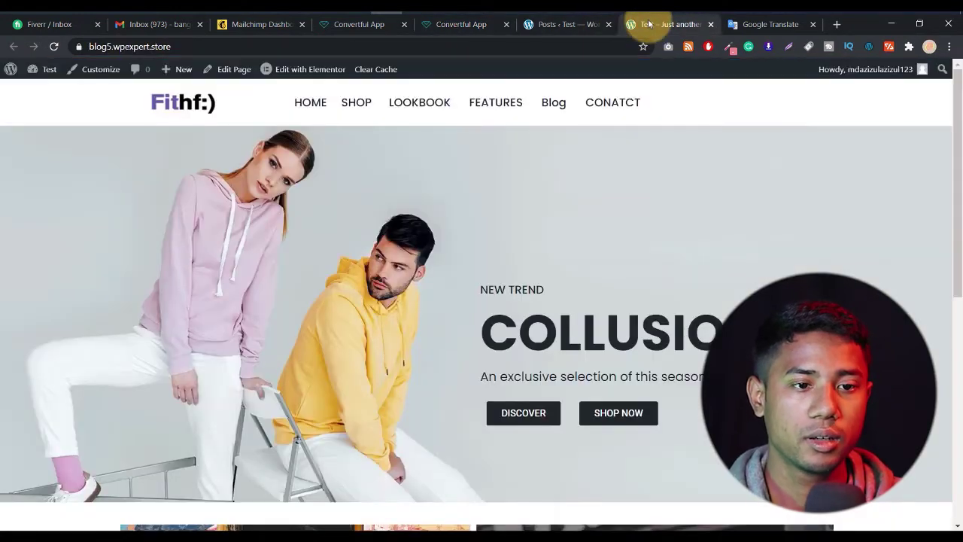
scroll(527, 134, "down", 10)
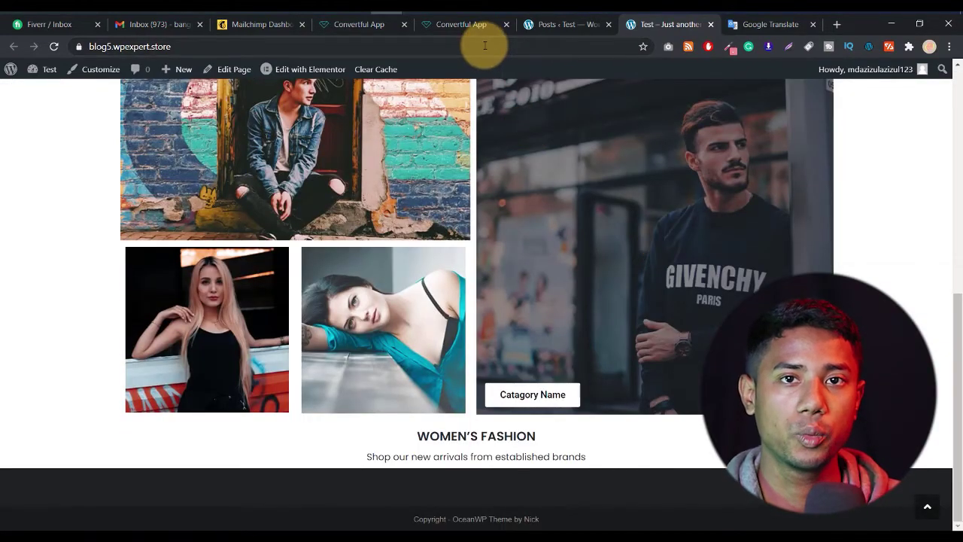
left_click(456, 25)
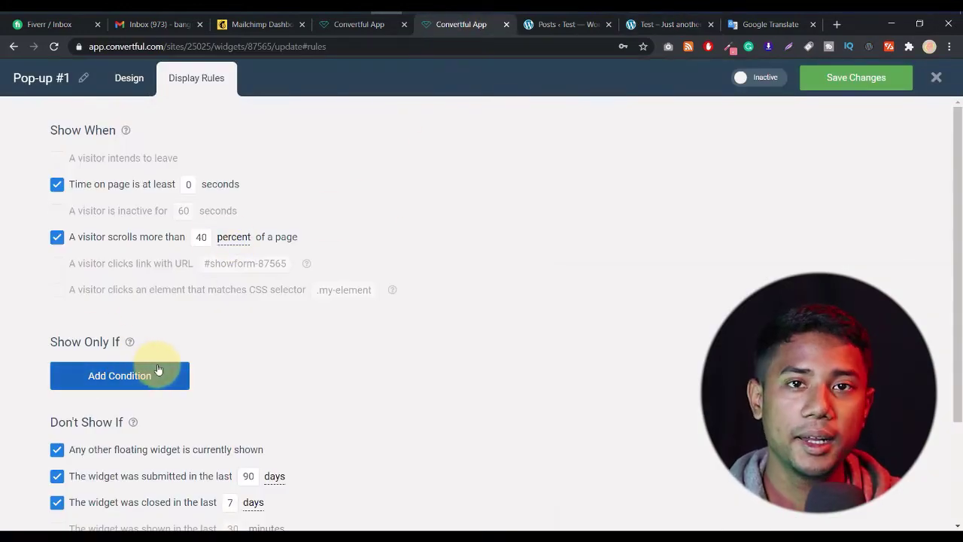
scroll(150, 369, "down", 2)
scroll(172, 345, "up", 2)
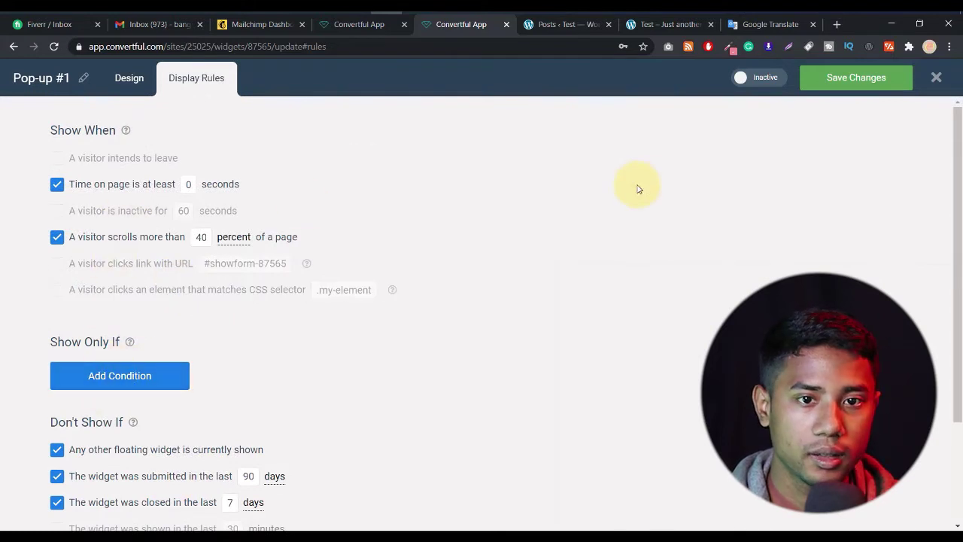
- Save the display rules, switch Pop-up #1 to Active, and return to its design editor
left_click(853, 86)
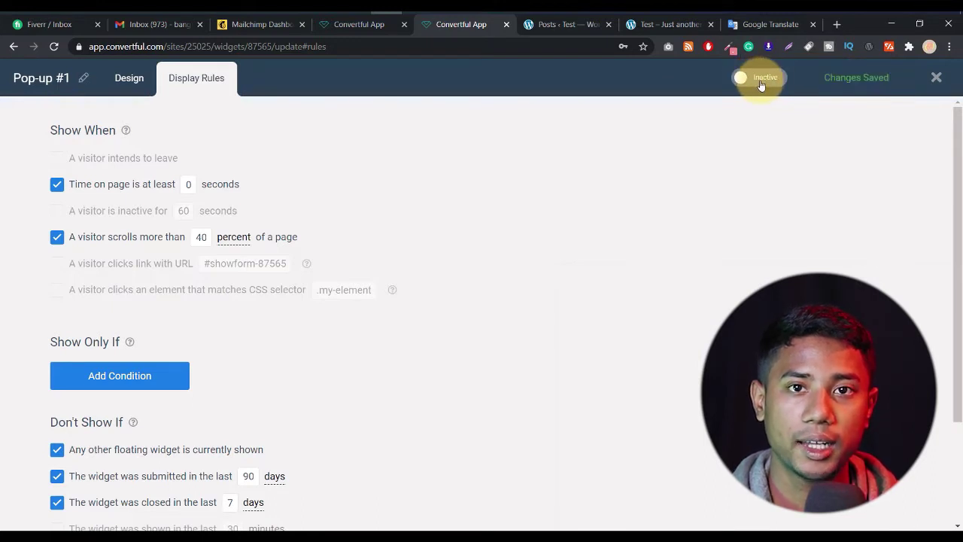
left_click(762, 79)
left_click(128, 80)
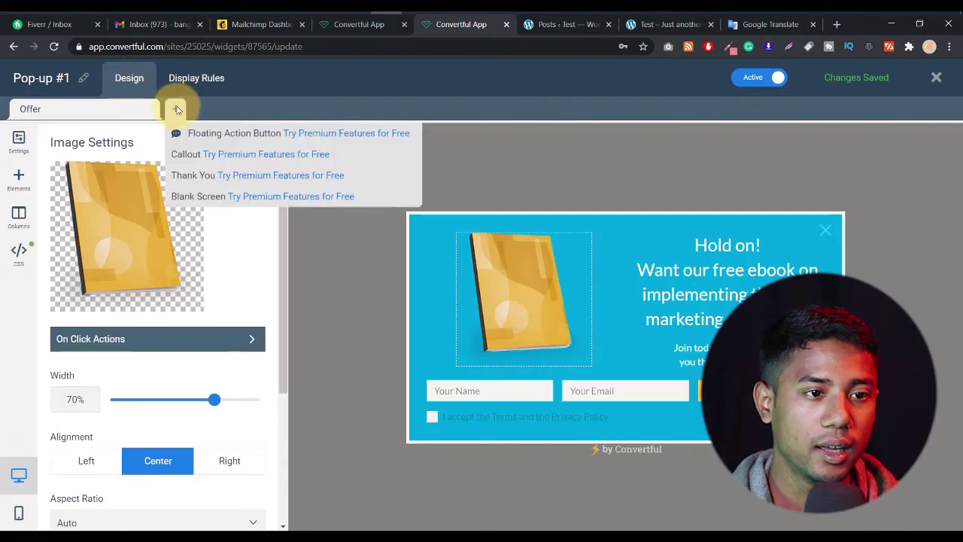
mouse_move(174, 111)
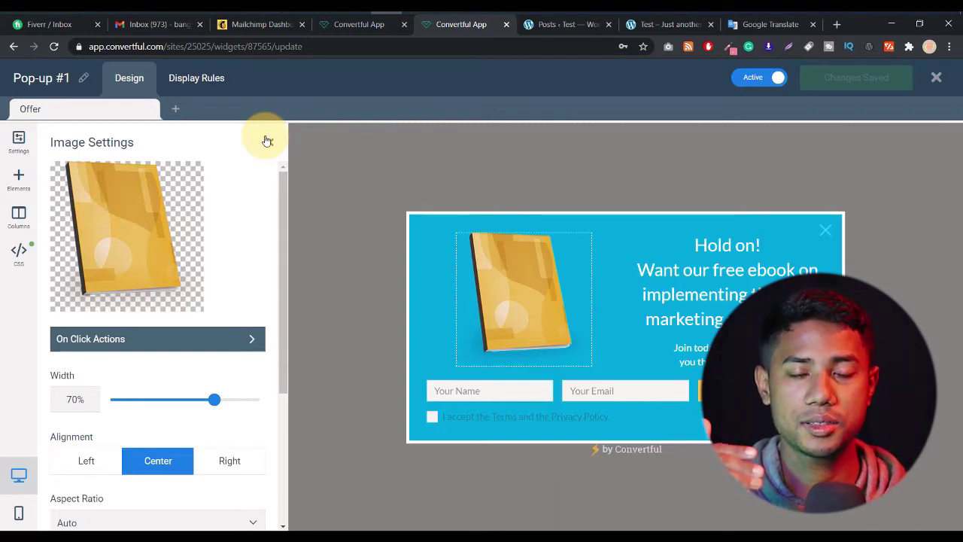
mouse_move(530, 272)
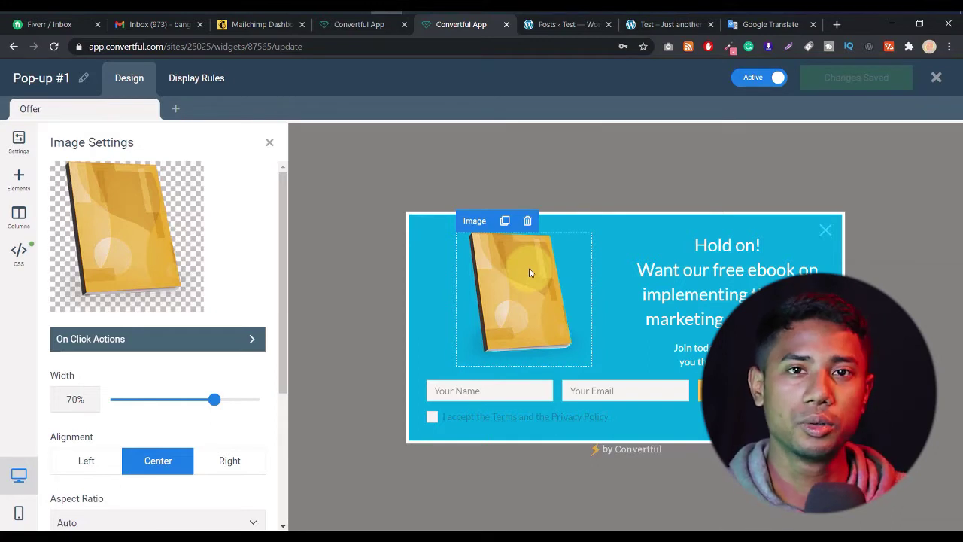
left_click(174, 110)
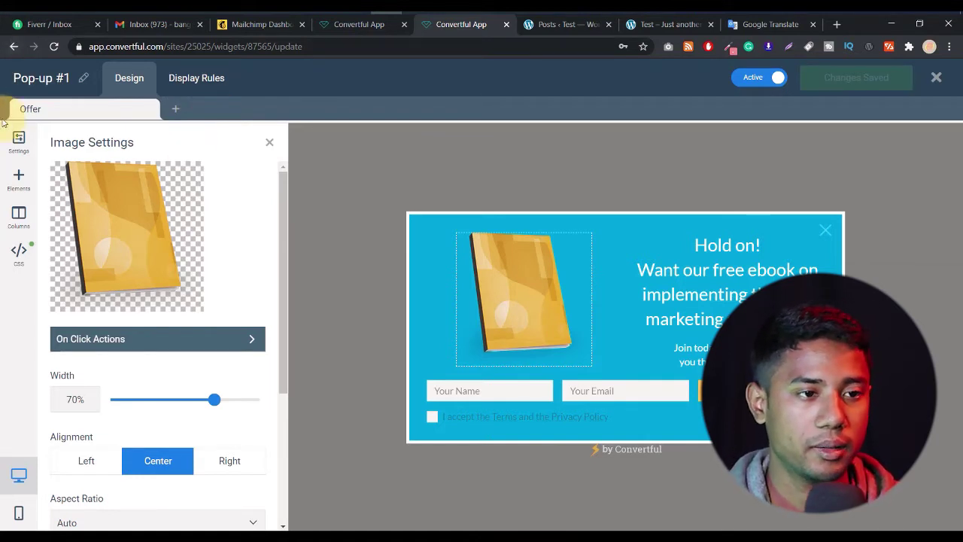
- Reload the widget templates page and go to Connect an Integration from the checklist
left_click(12, 46)
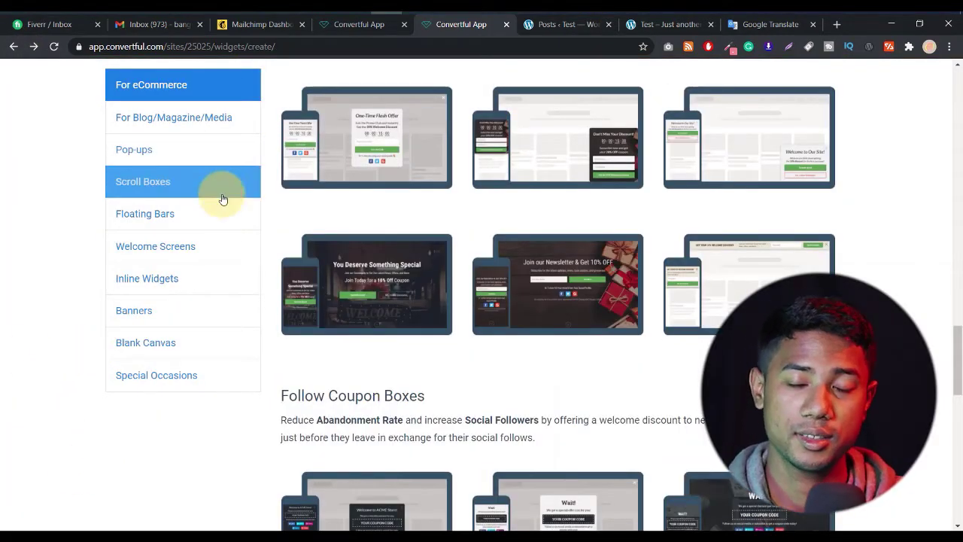
scroll(183, 233, "up", 15)
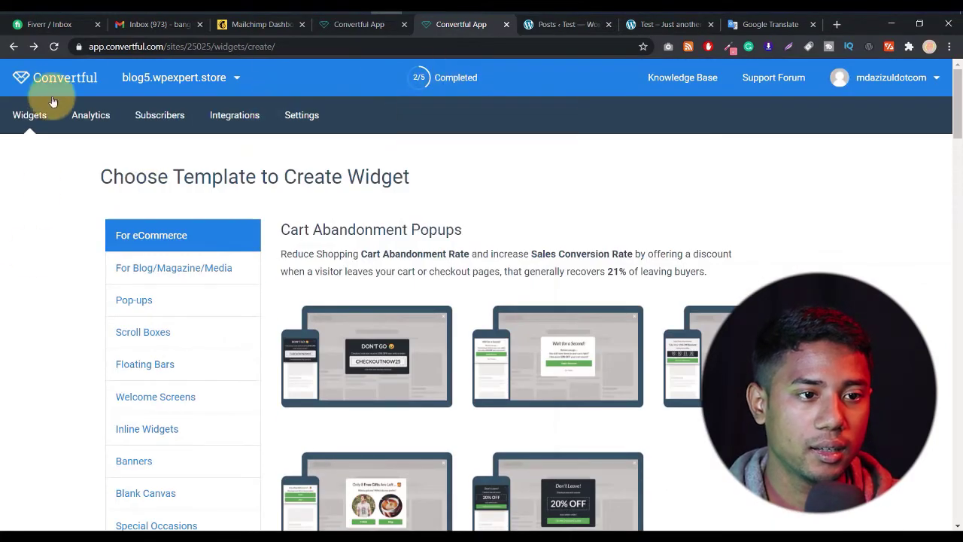
left_click(53, 47)
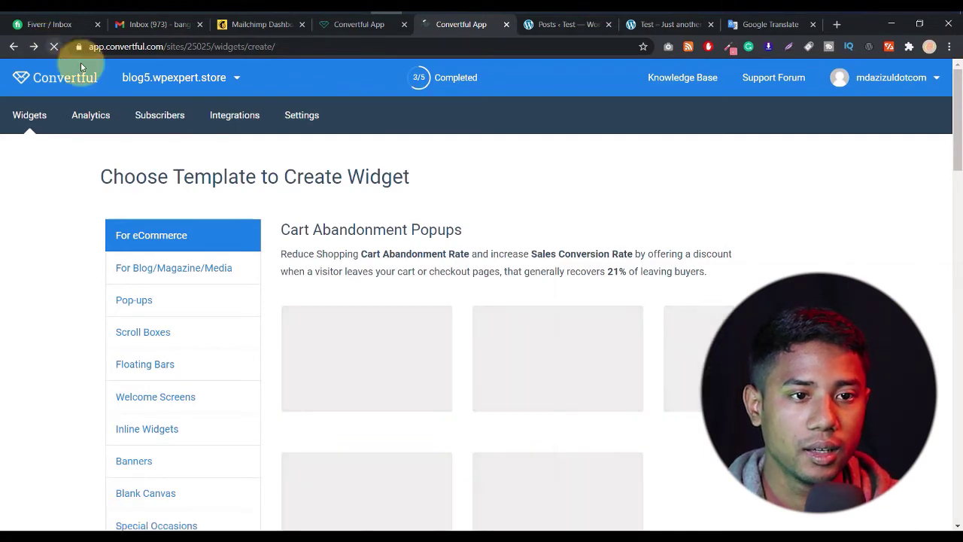
mouse_move(412, 81)
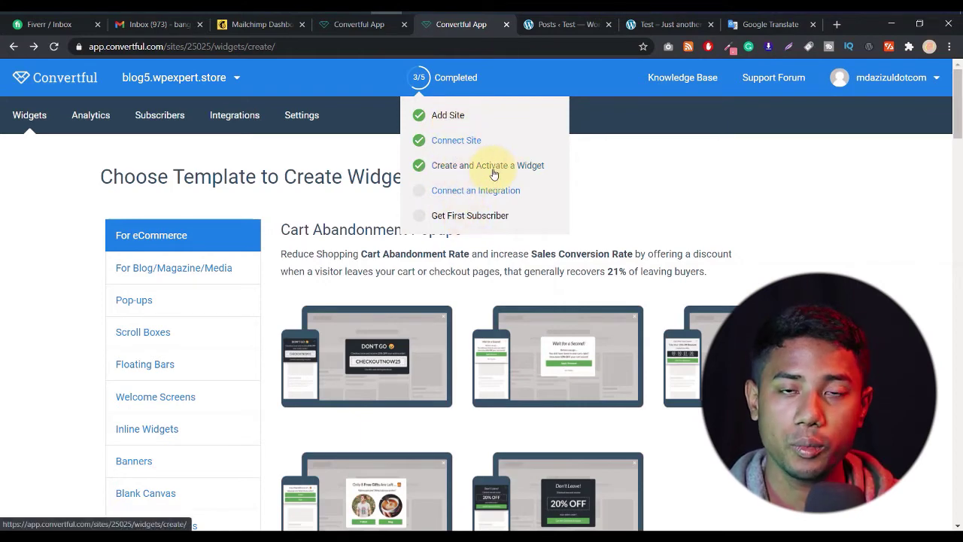
left_click(455, 194)
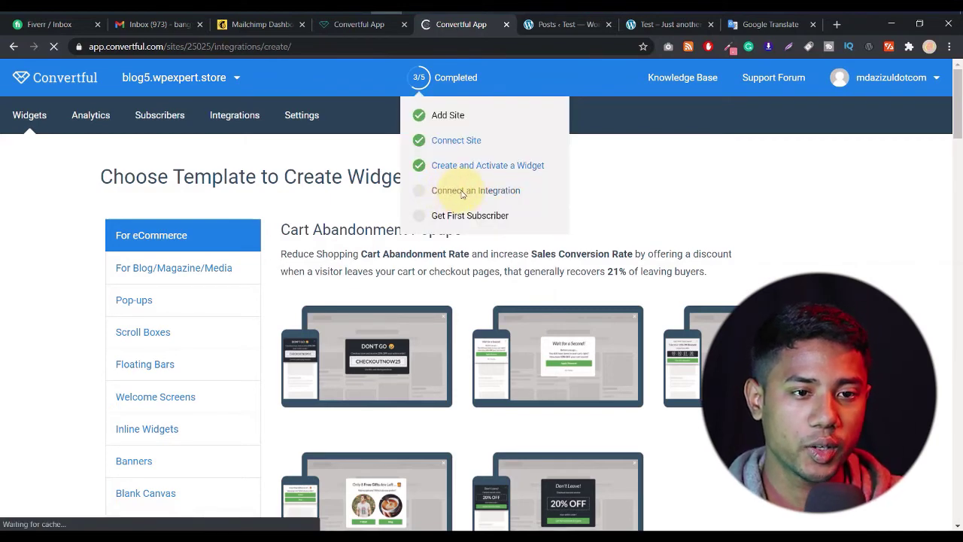
- Choose Mailchimp as the integration type and open a new browser tab
scroll(572, 226, "down", 1)
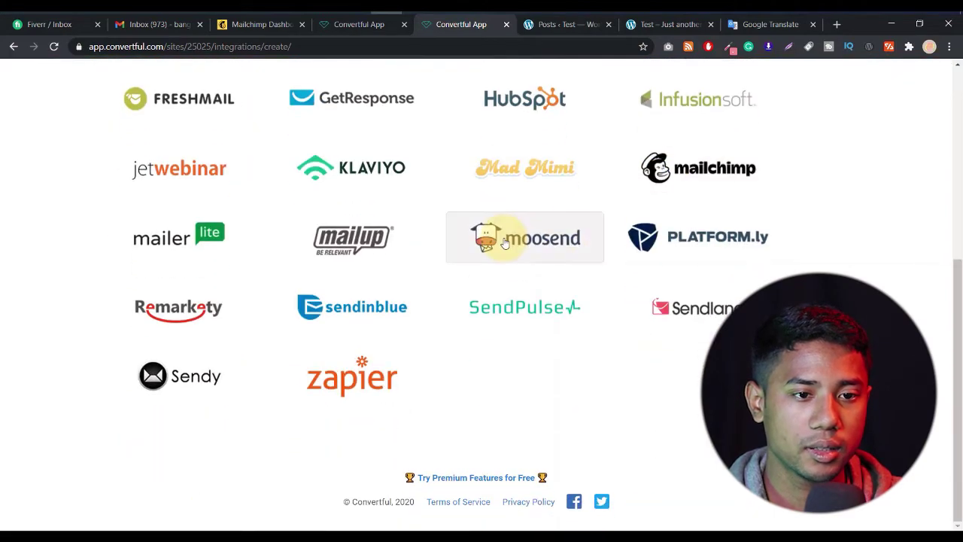
scroll(501, 233, "up", 5)
scroll(504, 235, "down", 1)
scroll(507, 236, "down", 1)
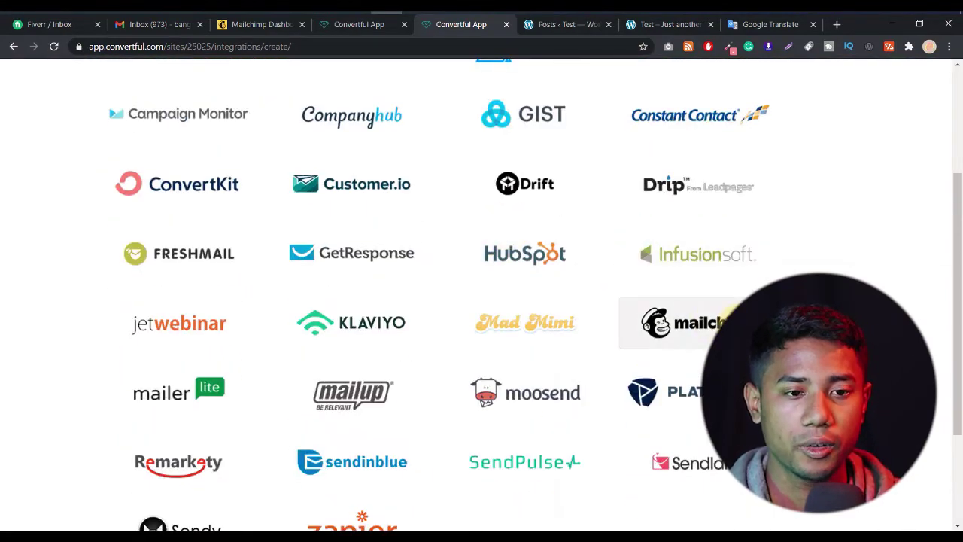
scroll(527, 226, "up", 1)
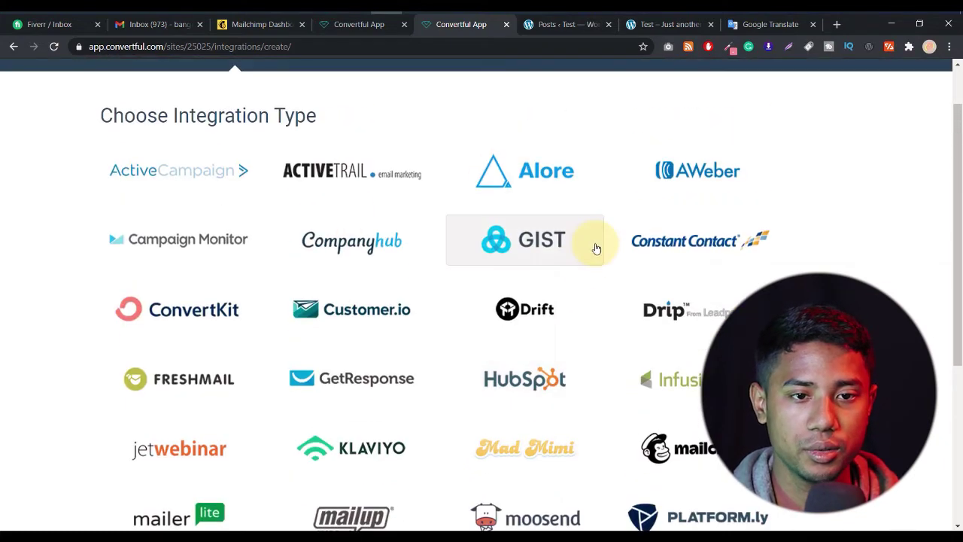
scroll(602, 260, "down", 1)
left_click(696, 335)
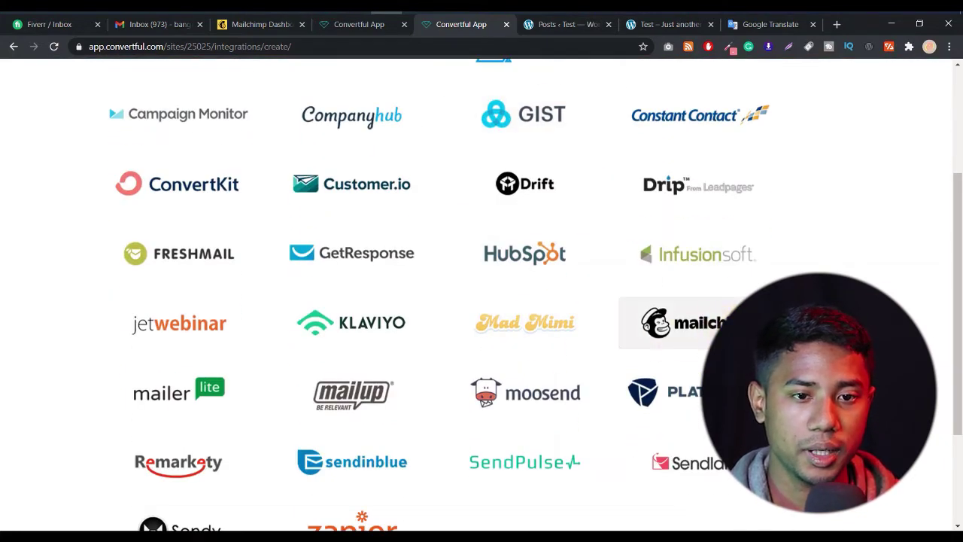
key("ctrl+t")
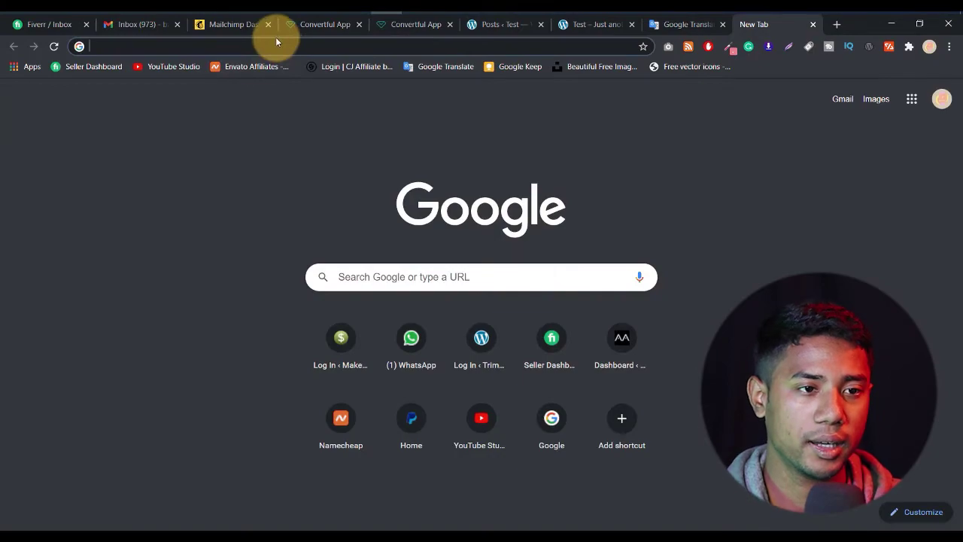
- Search Google for 'mailchimp', glance at the Mailchimp dashboard, then return to Convertful's integration list
left_click(256, 48)
type("mailchimp")
key("Return")
scroll(252, 277, "down", 3)
scroll(251, 285, "down", 2)
scroll(188, 275, "up", 3)
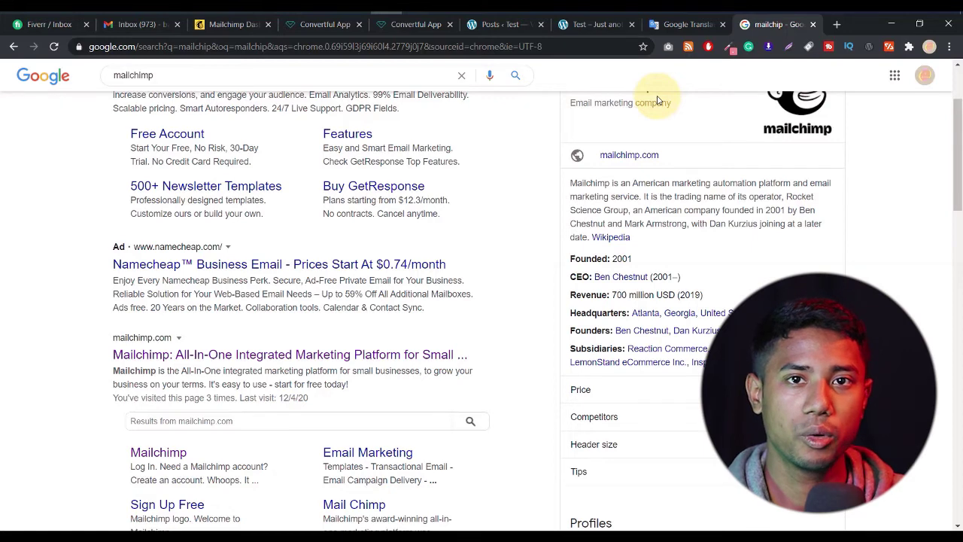
scroll(445, 154, "up", 3)
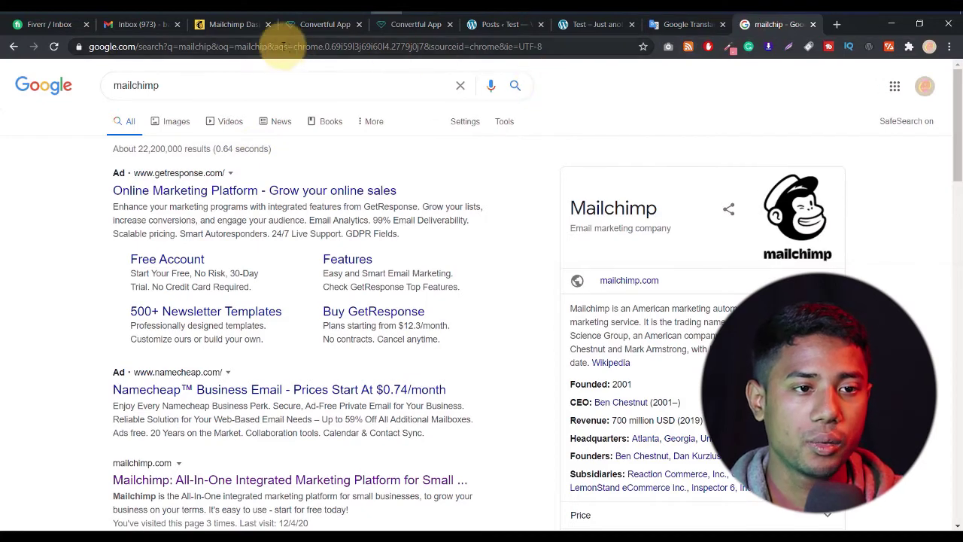
left_click(230, 27)
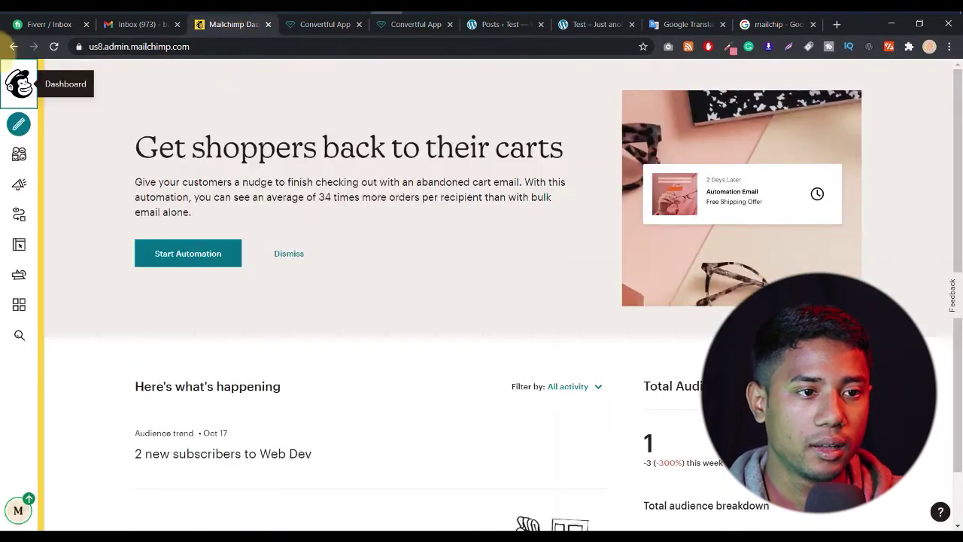
left_click(413, 26)
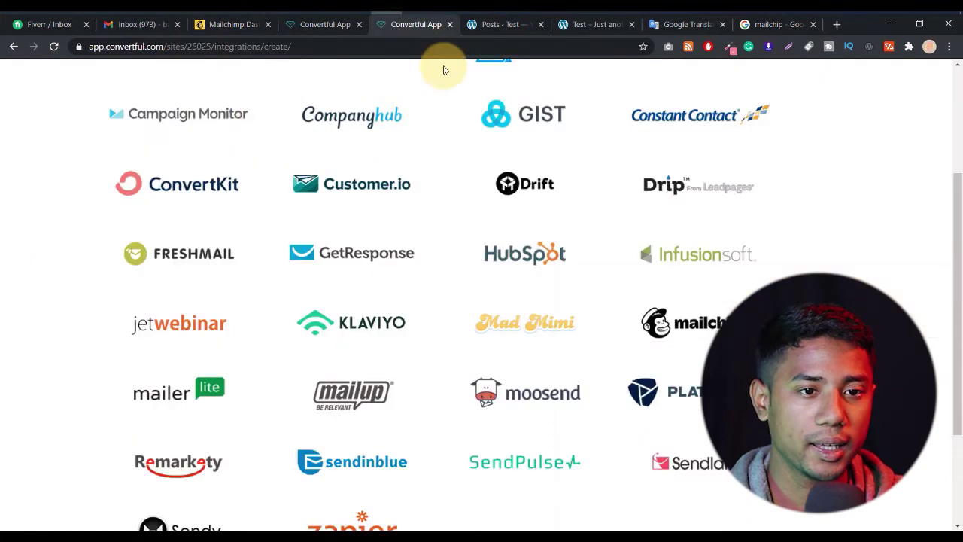
- Connect Convertful to Mailchimp through the account login and allow Convertful access
left_click(686, 316)
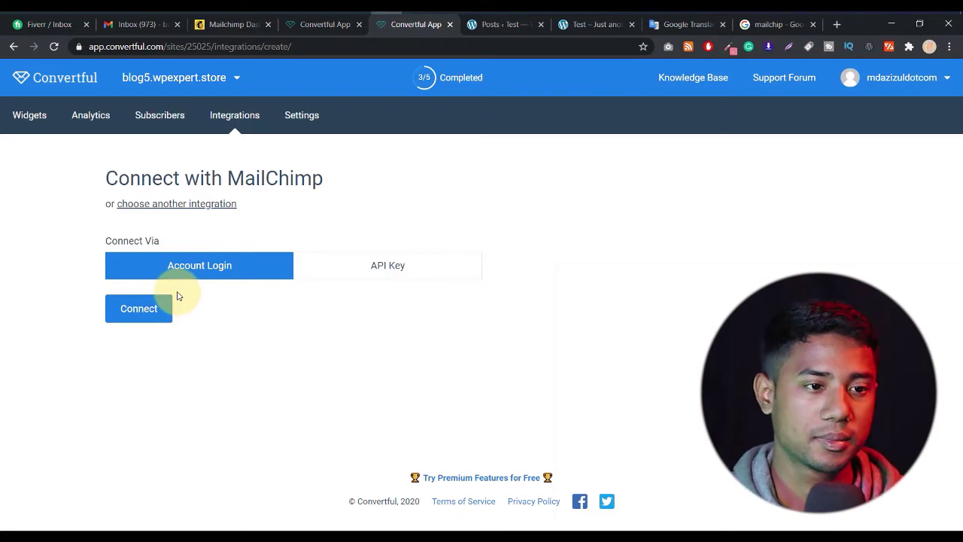
left_click(151, 311)
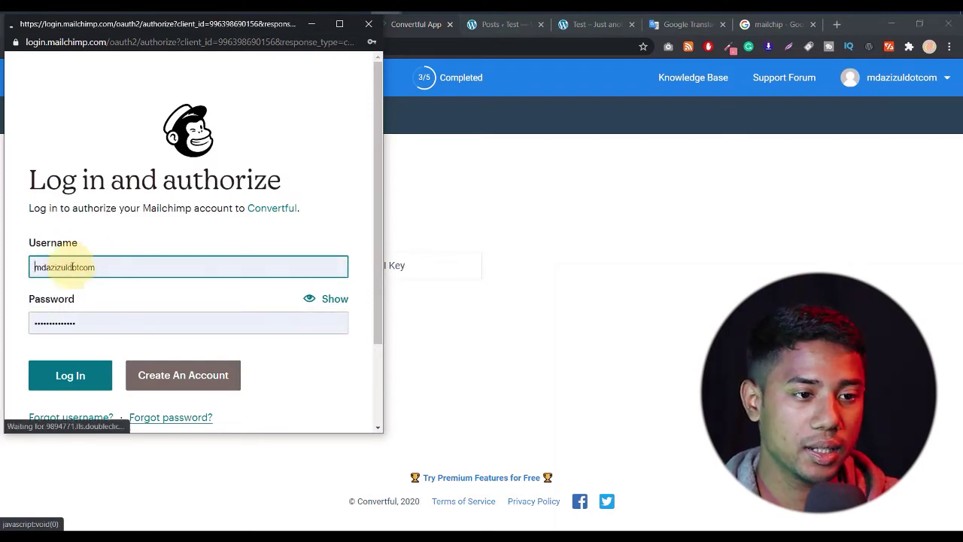
left_click(71, 369)
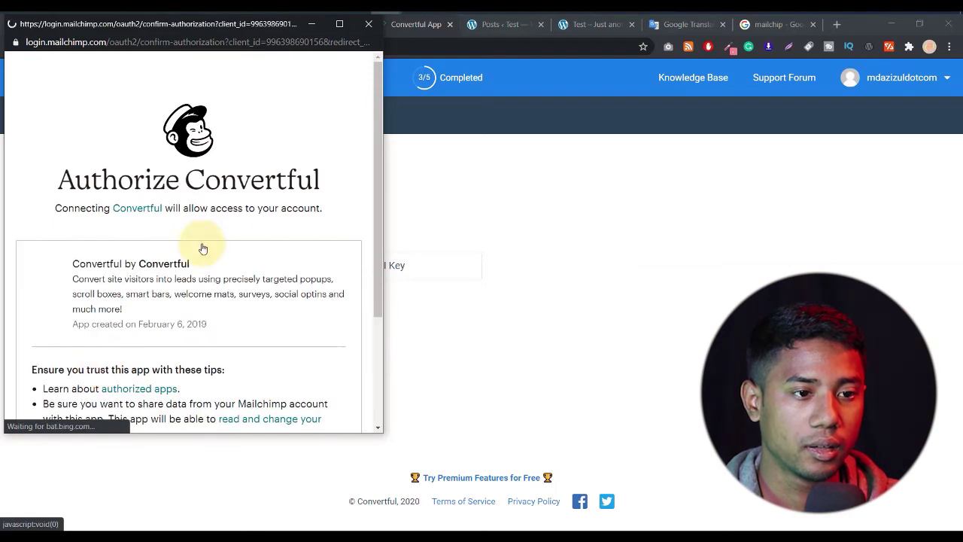
scroll(225, 217, "down", 3)
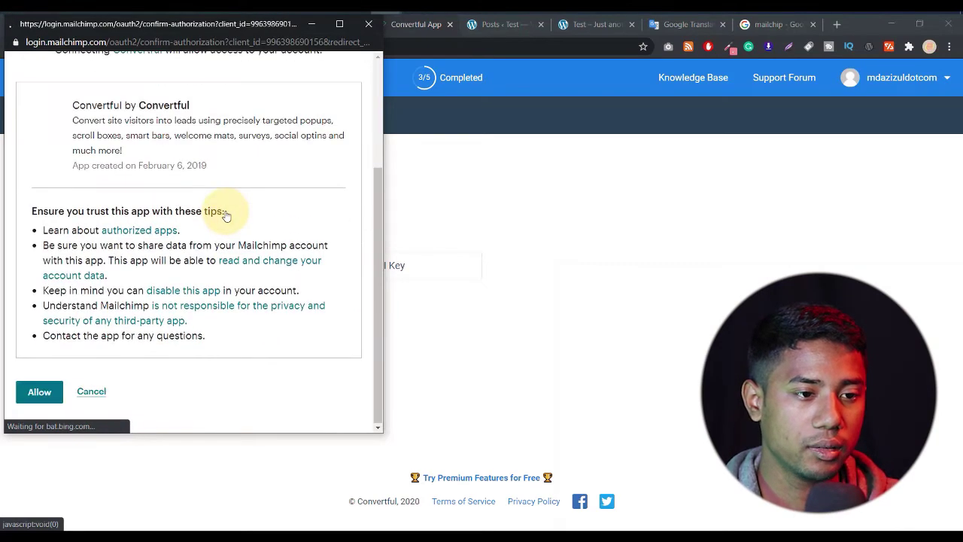
left_click(47, 392)
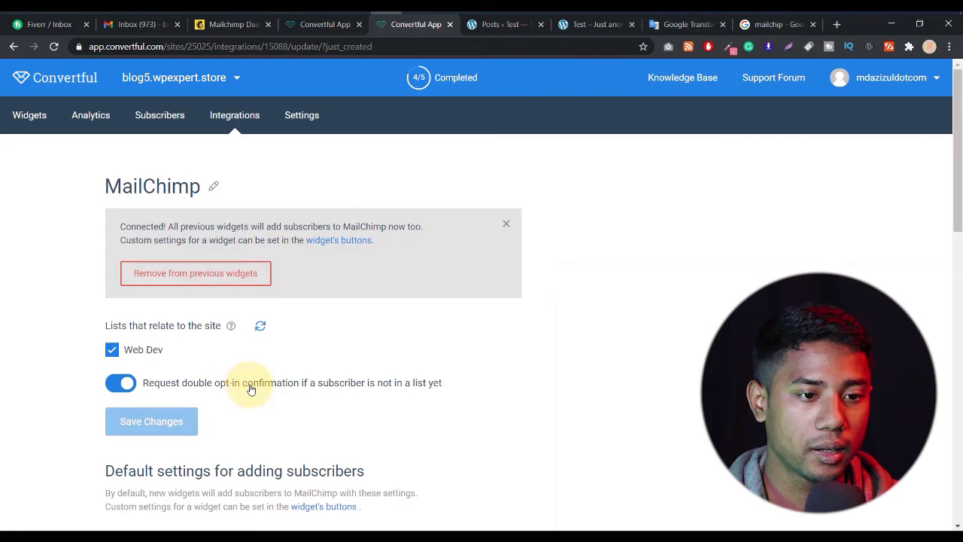
- Switch off 'Request double opt-in confirmation' and save, leaving MailChimp Connected with Web Dev checked
left_click(127, 385)
left_click(167, 424)
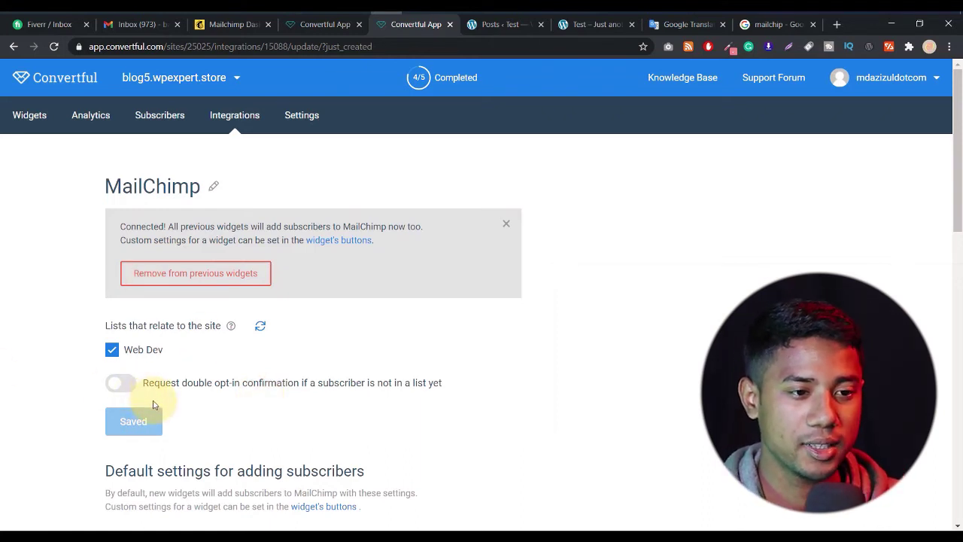
mouse_move(460, 81)
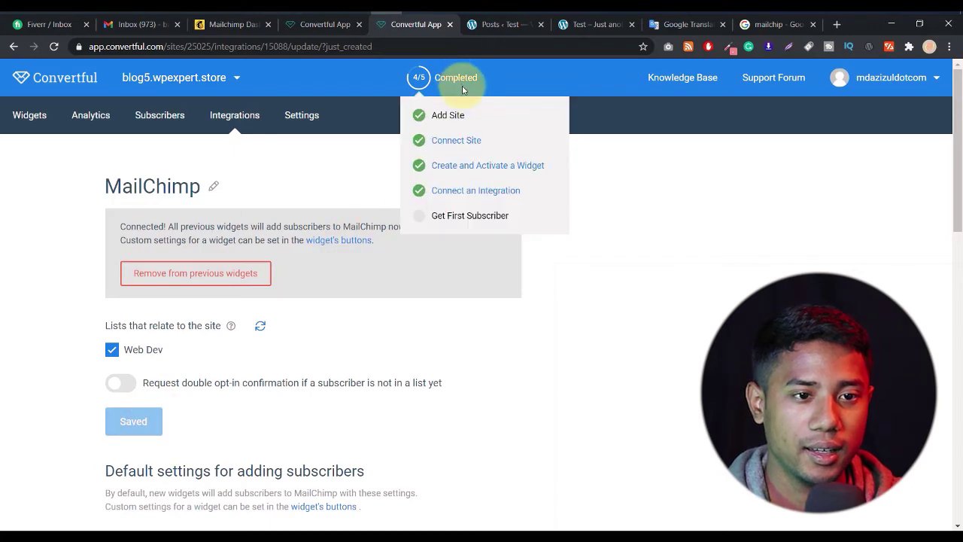
scroll(372, 303, "down", 11)
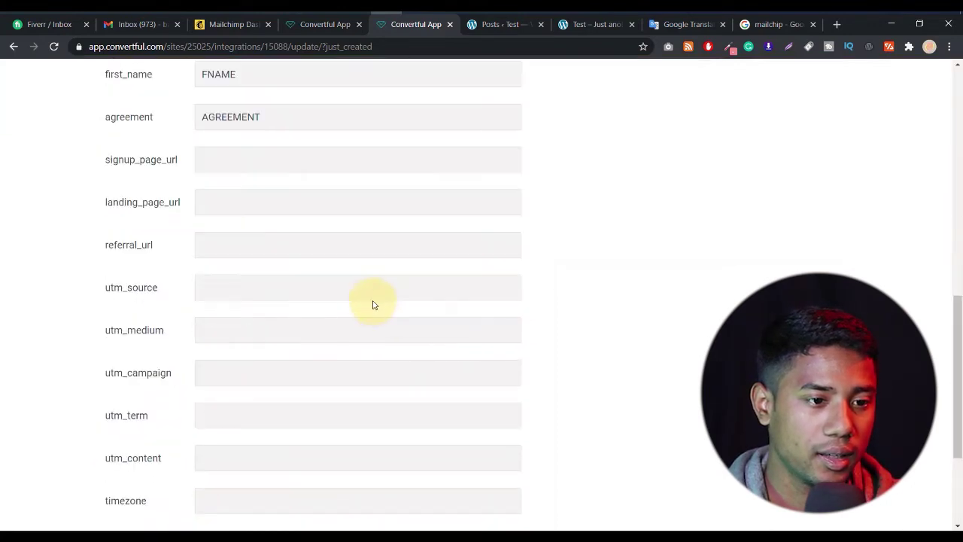
scroll(344, 312, "up", 7)
scroll(341, 309, "up", 4)
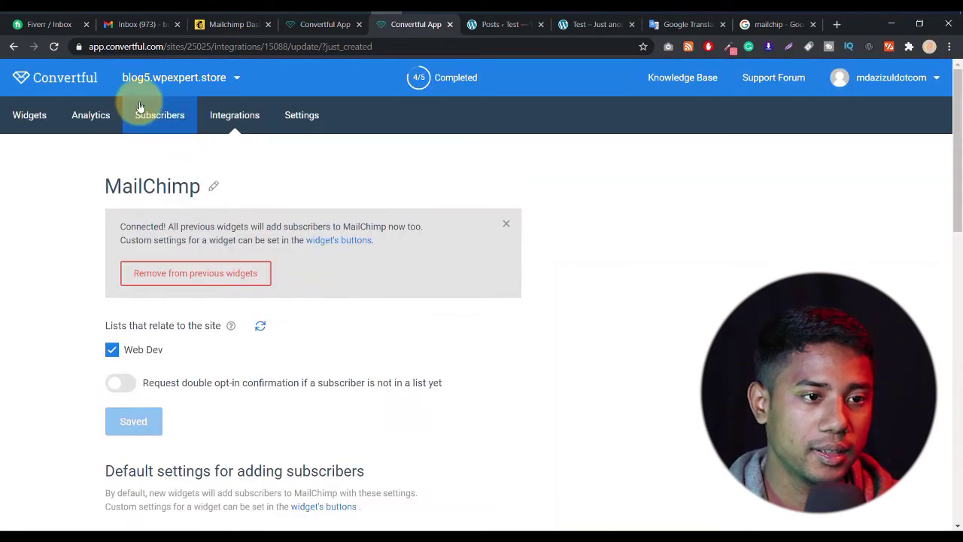
mouse_move(161, 86)
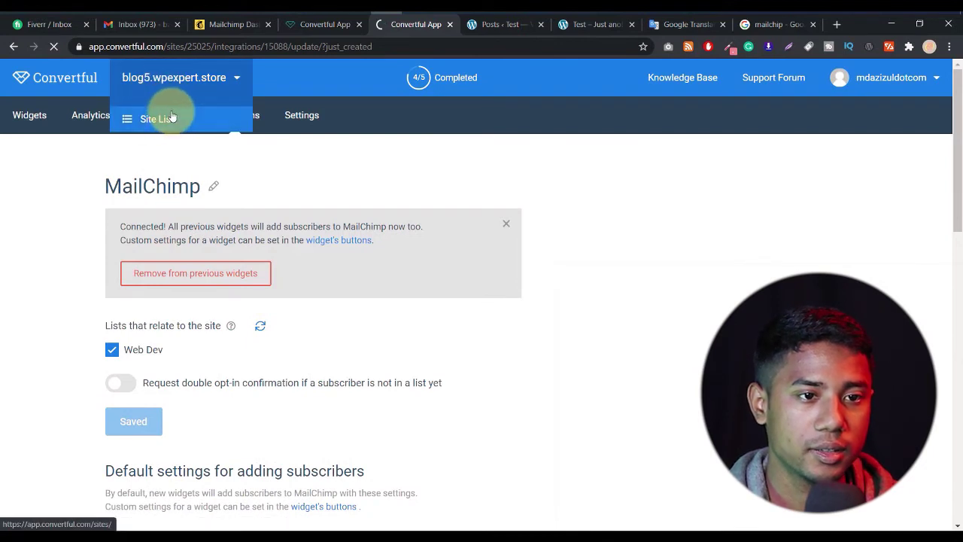
- Go from the Site List to the WordPress site tab and copy its address
left_click(152, 124)
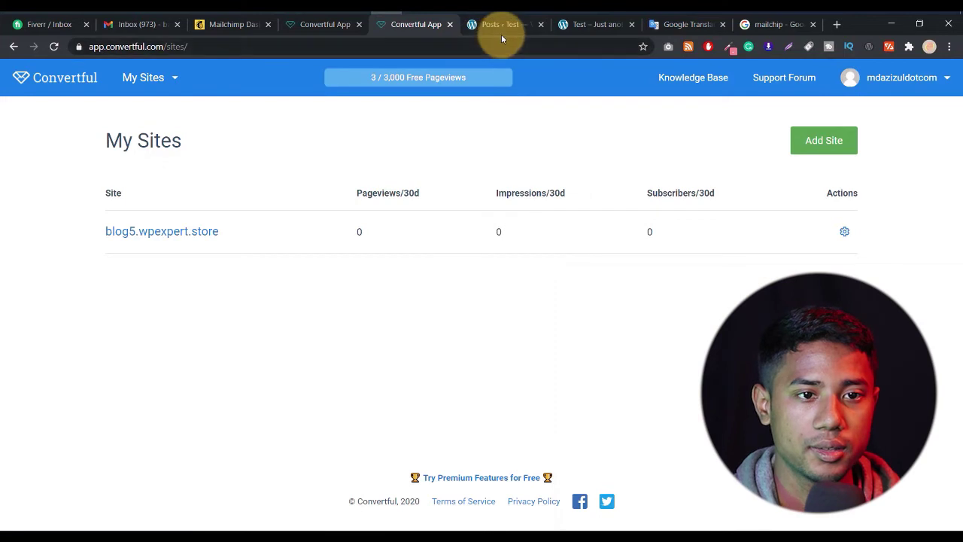
left_click(570, 24)
left_click(261, 48)
key("ctrl+c")
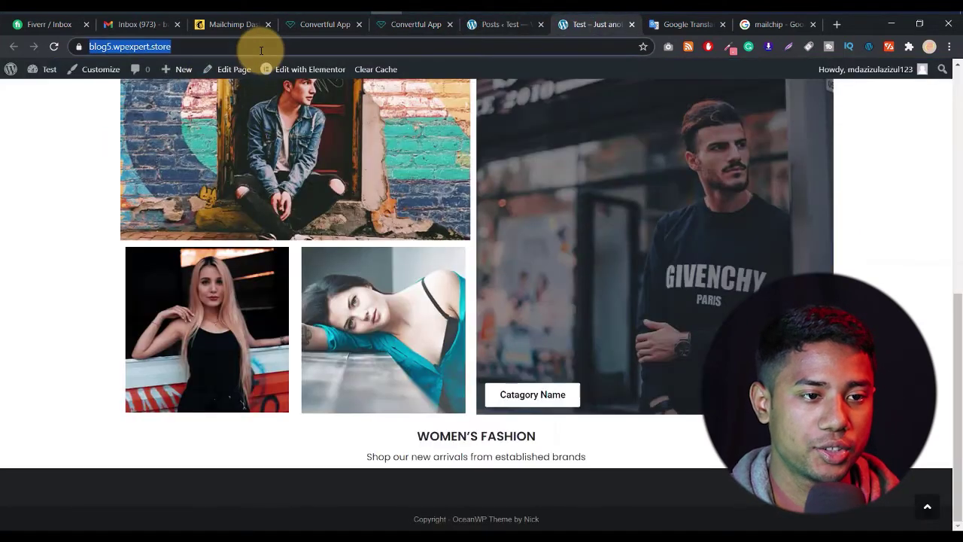
- Load the site in a new incognito window to see the ebook pop-up, then close it
left_click(955, 48)
left_click(924, 93)
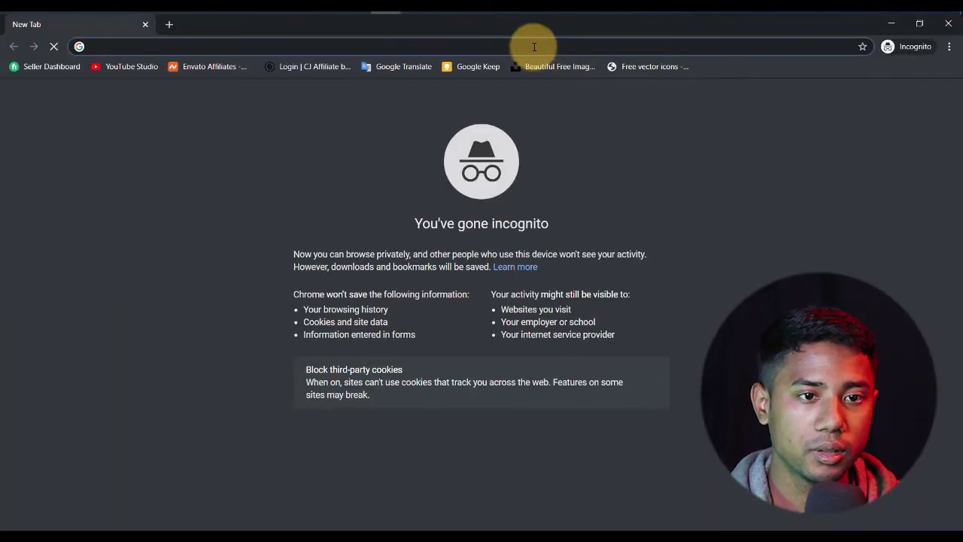
right_click(534, 47)
left_click(584, 149)
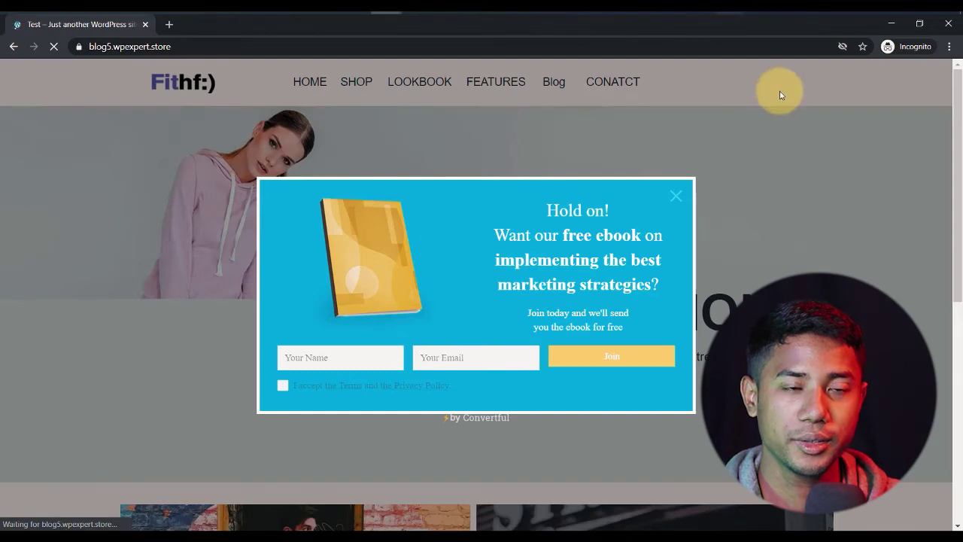
left_click(948, 24)
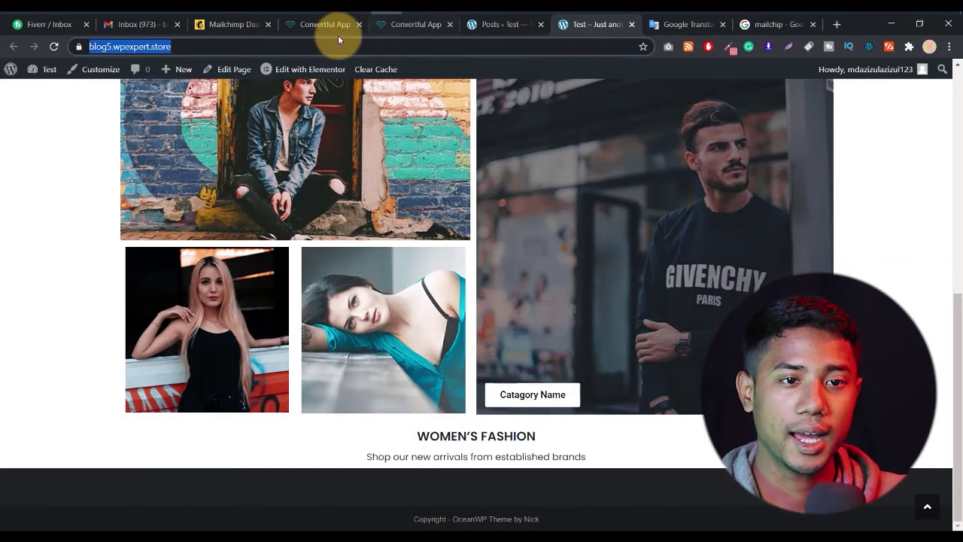
- In Mailchimp, create an automated email of type Welcome new subscribers
left_click(236, 27)
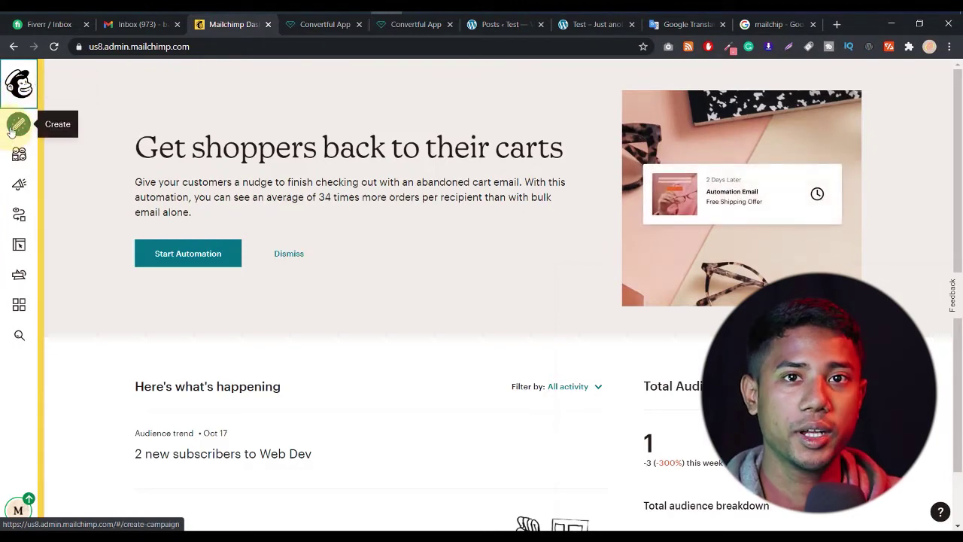
left_click(12, 128)
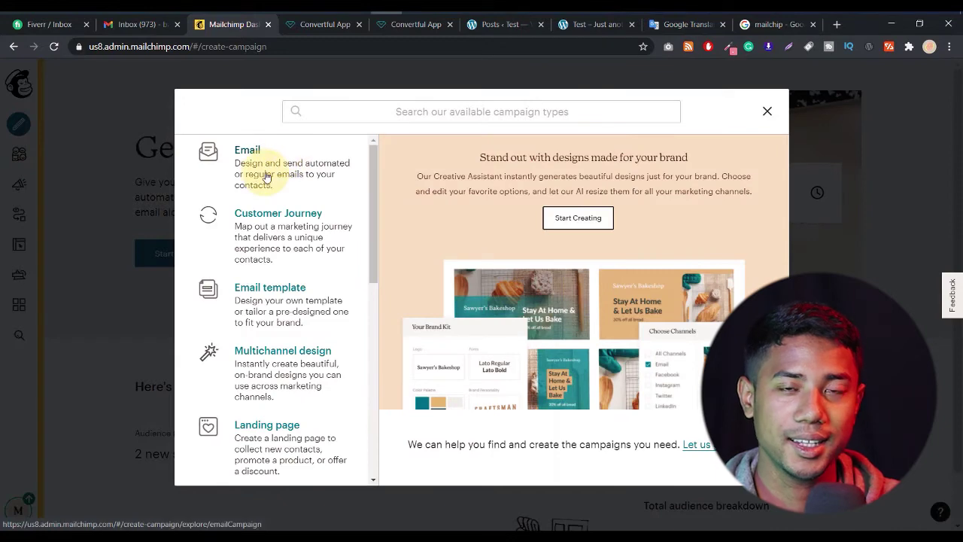
left_click(267, 174)
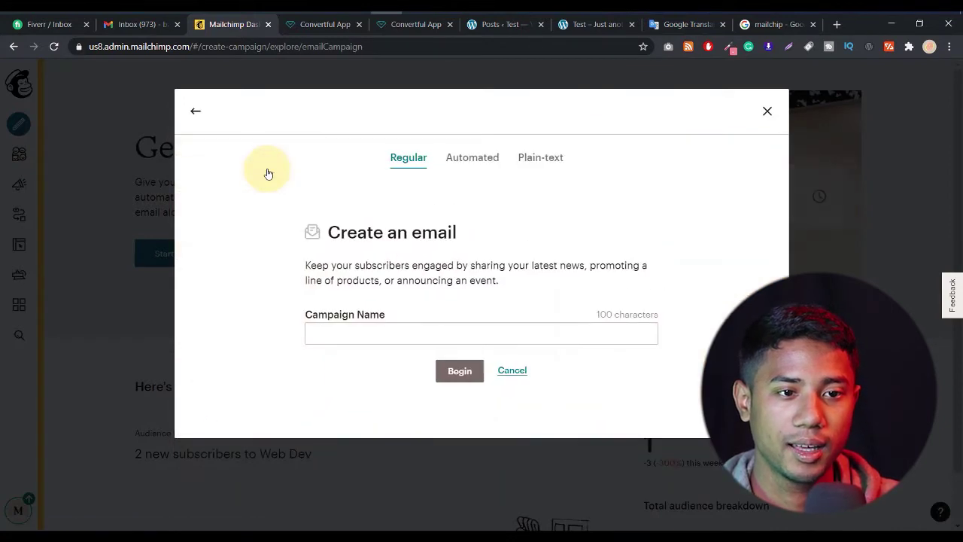
left_click(475, 160)
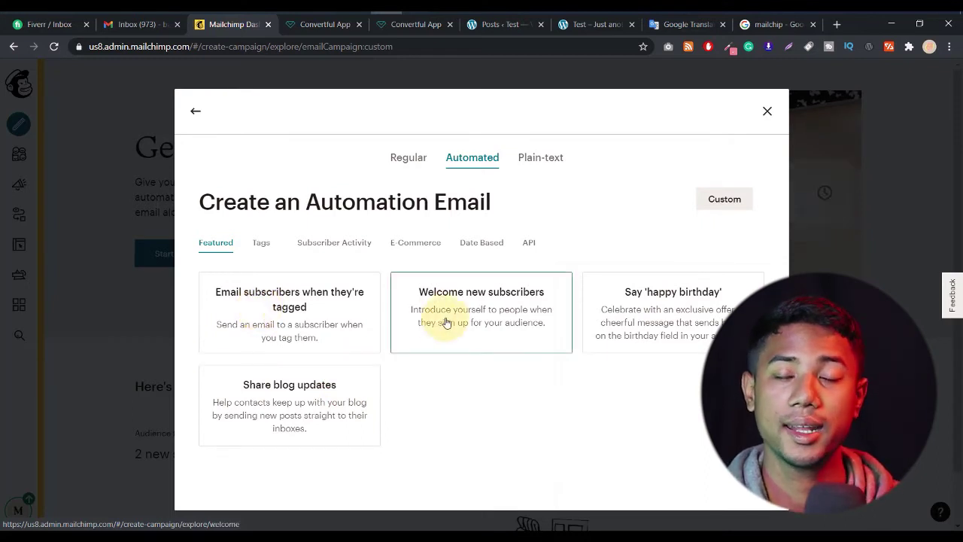
left_click(495, 301)
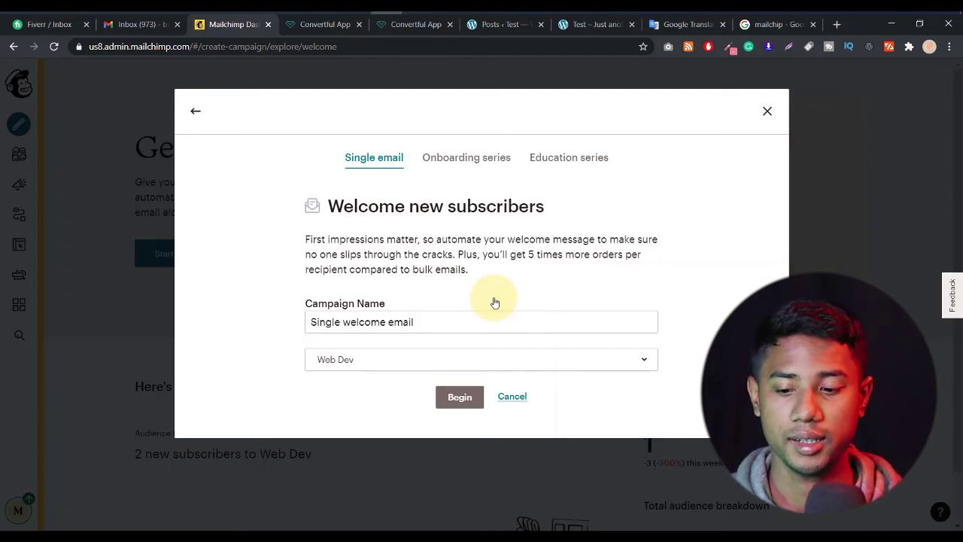
- Name the automation 'welcome', keep Web Dev as the audience, and begin
left_click(361, 322)
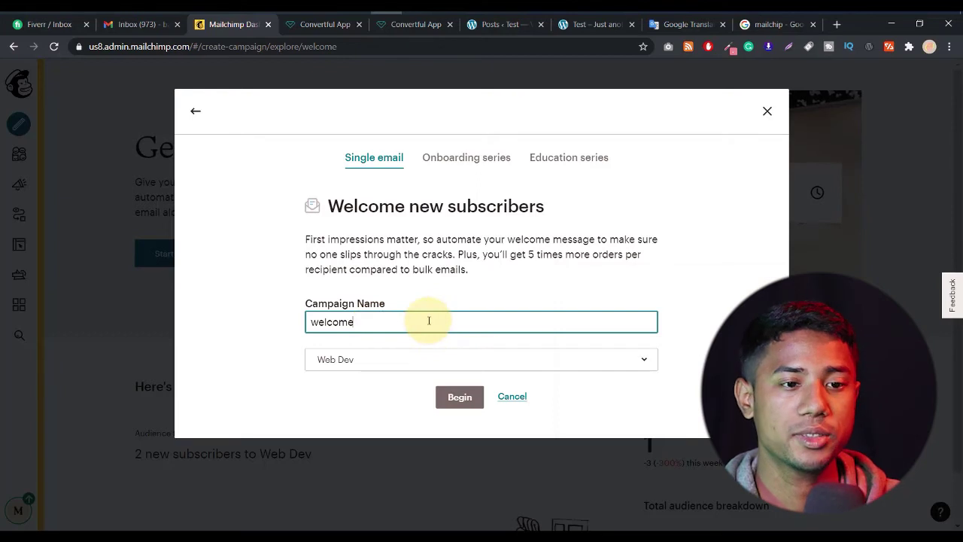
left_click(369, 359)
left_click(369, 360)
left_click(369, 359)
left_click(369, 365)
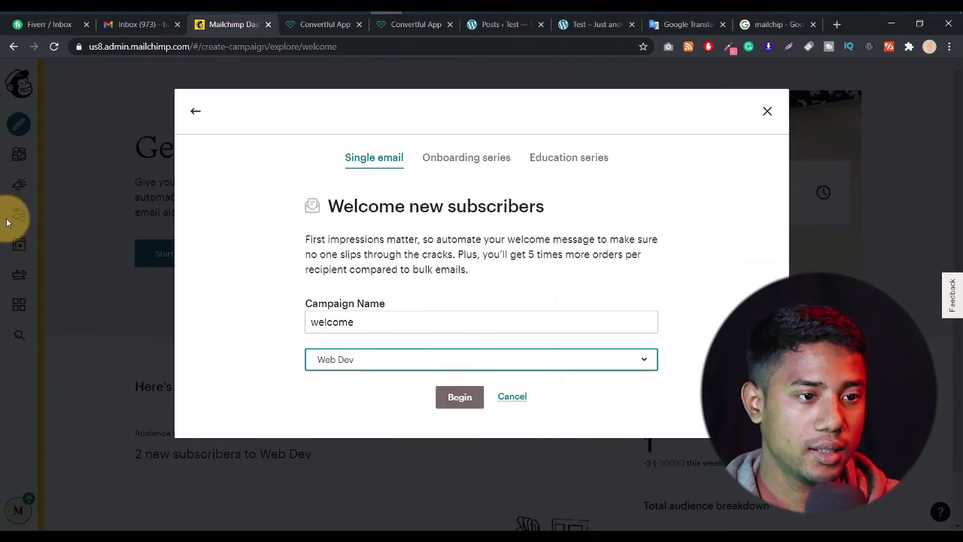
left_click(460, 401)
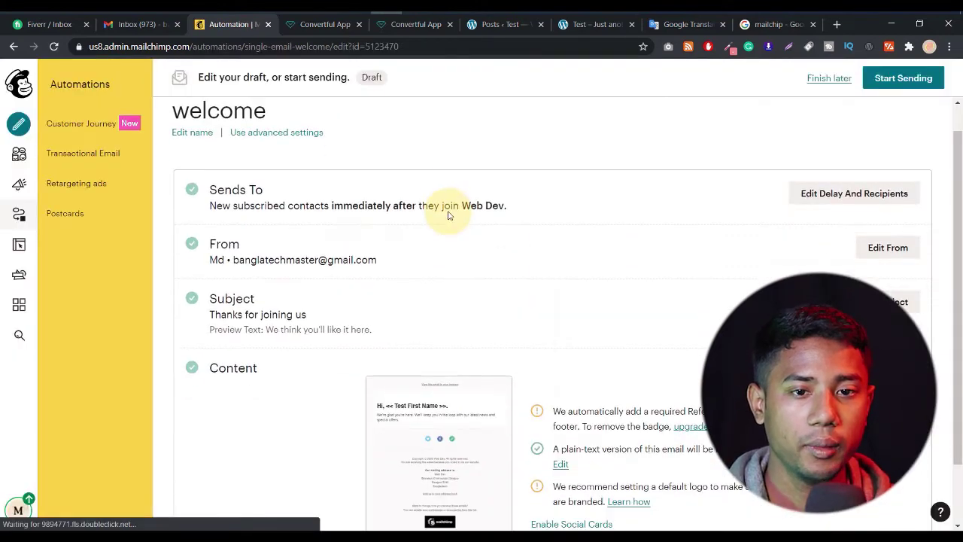
- Review the welcome automation's Sends To, From and Subject, then enter its Edit Design editor
scroll(458, 215, "down", 2)
scroll(265, 236, "up", 2)
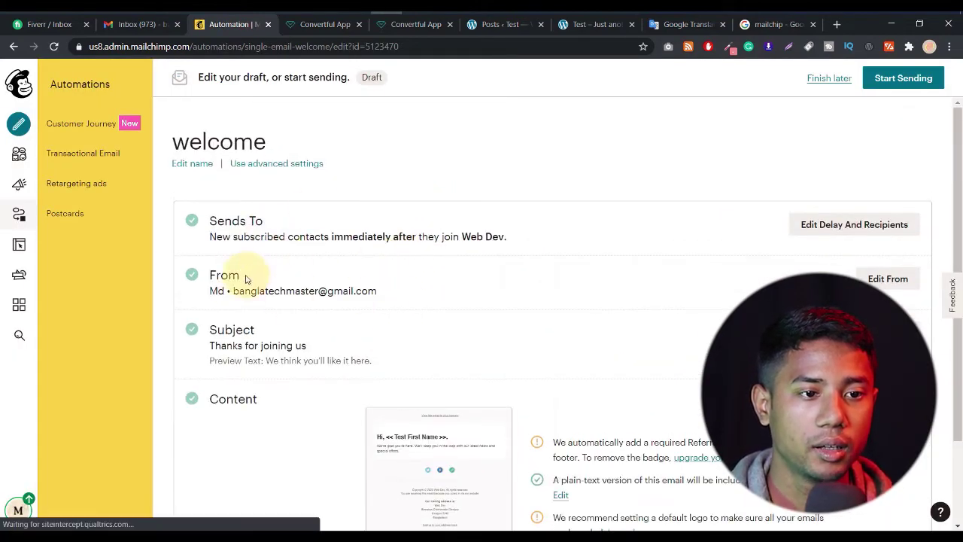
triple_click(405, 286)
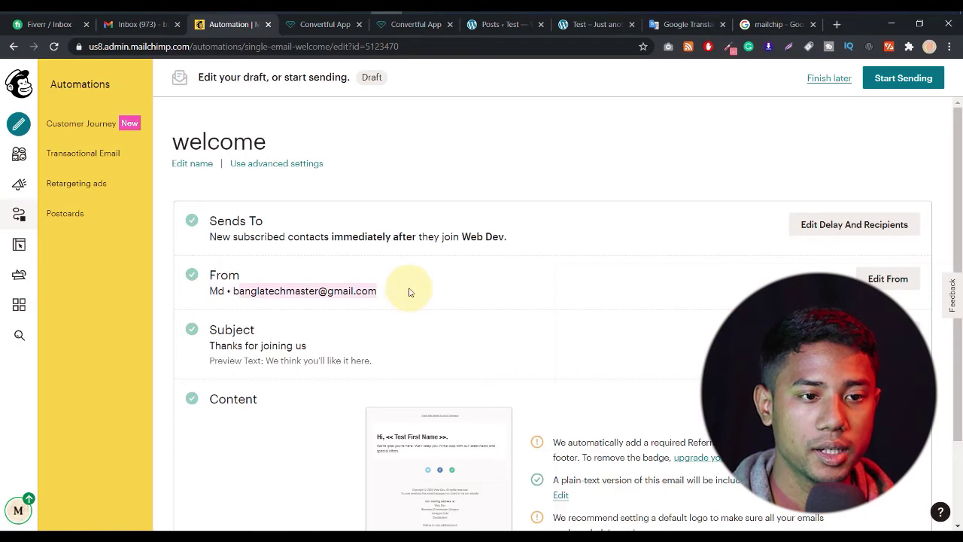
left_click(329, 293)
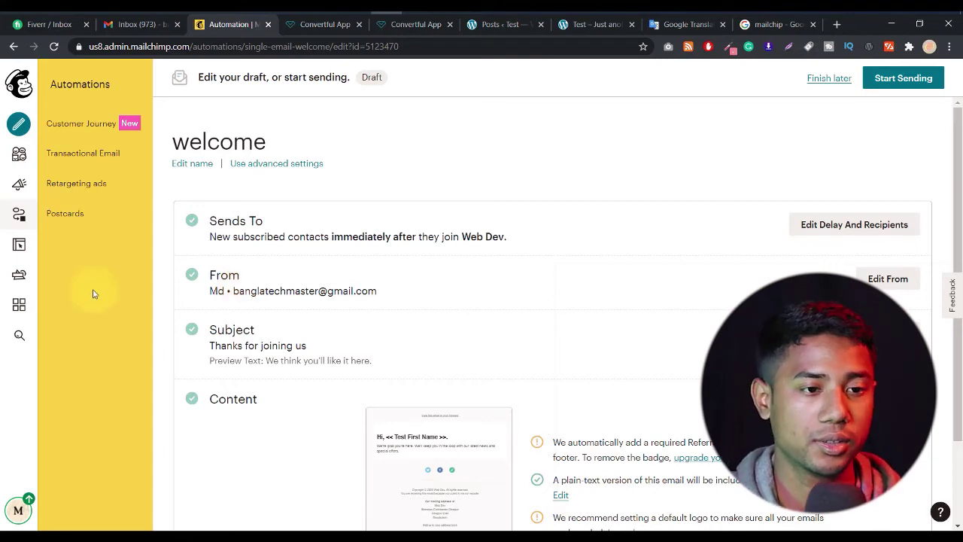
scroll(339, 288, "down", 1)
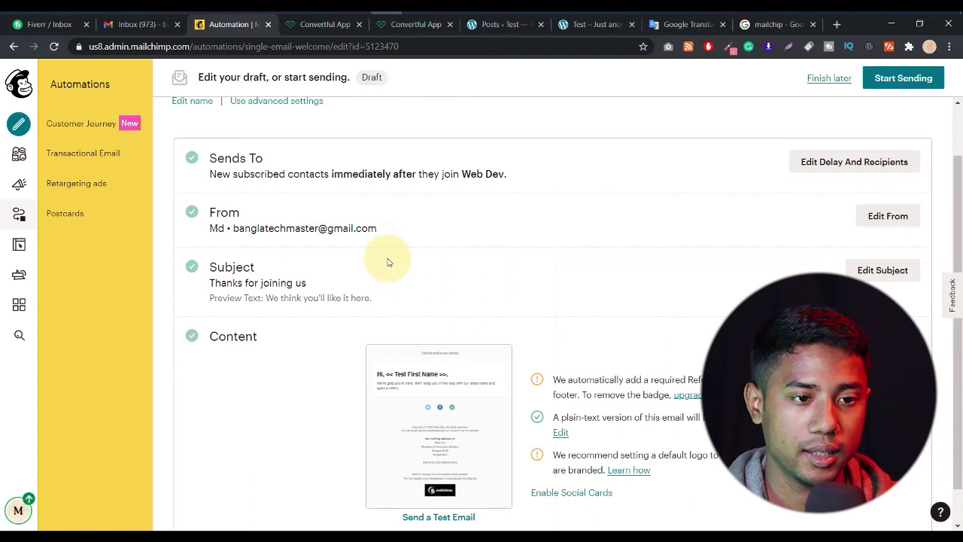
scroll(387, 261, "down", 1)
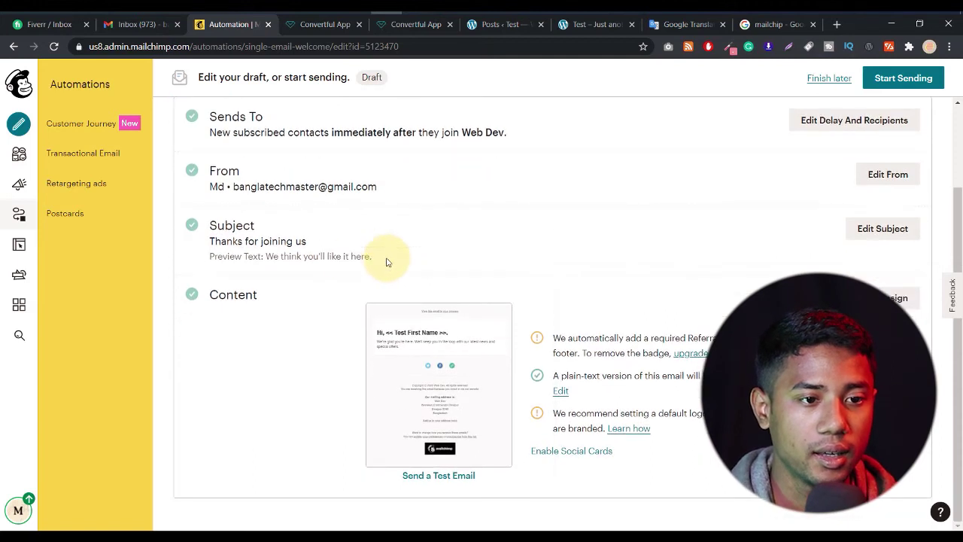
left_click(896, 299)
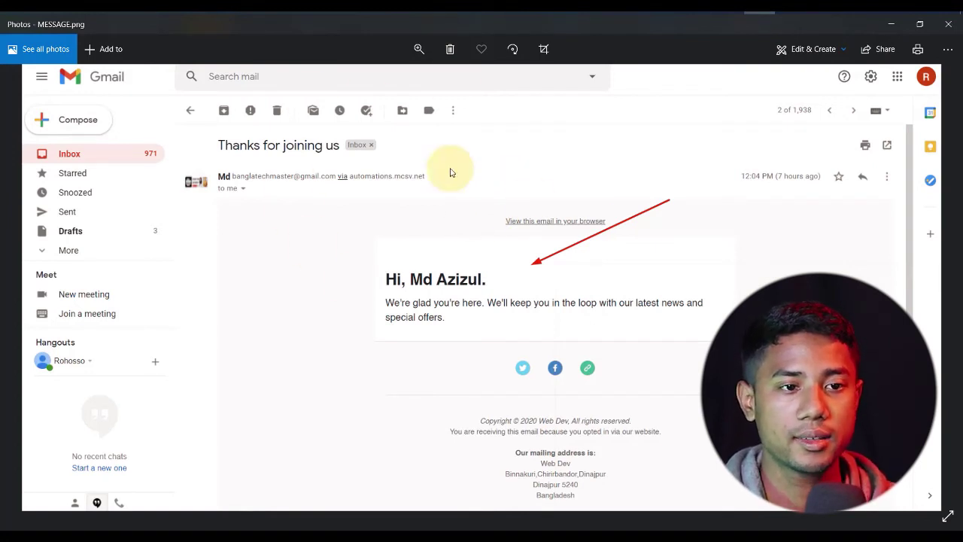
- Minimize the Photos window showing MESSAGE.png to get back to the Mailchimp editor
left_click(891, 28)
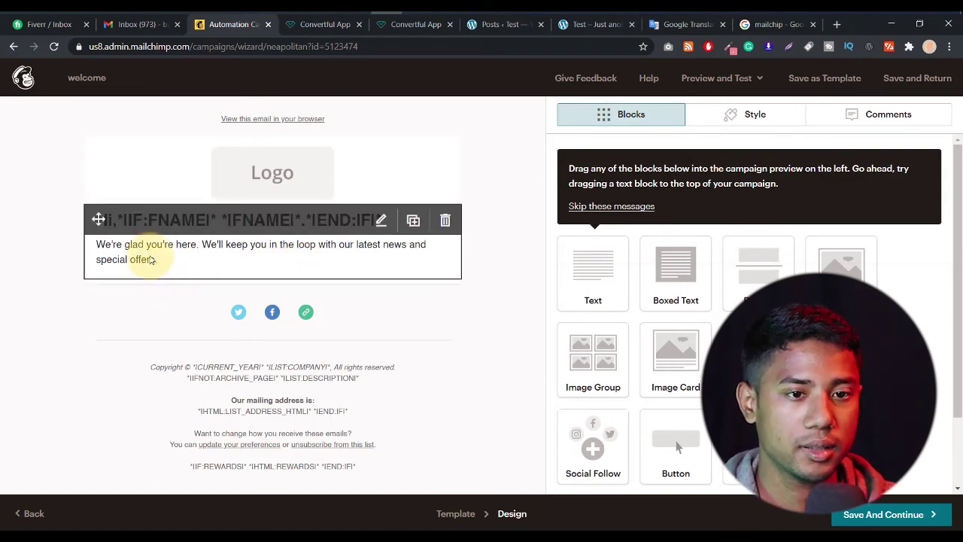
- Edit the greeting text block at the end of the welcome paragraph, leaving its text unchanged
left_click(382, 221)
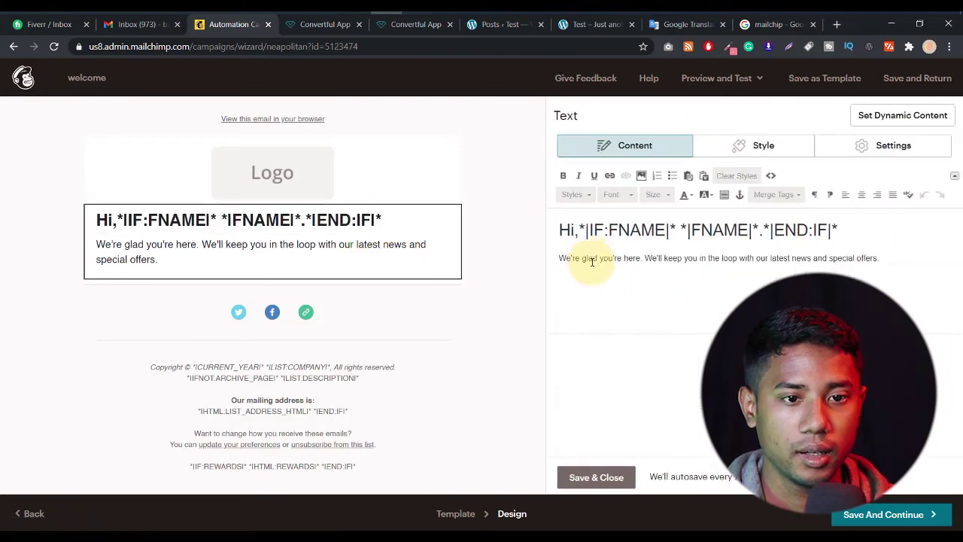
left_click_drag(879, 258, 708, 258)
left_click(885, 258)
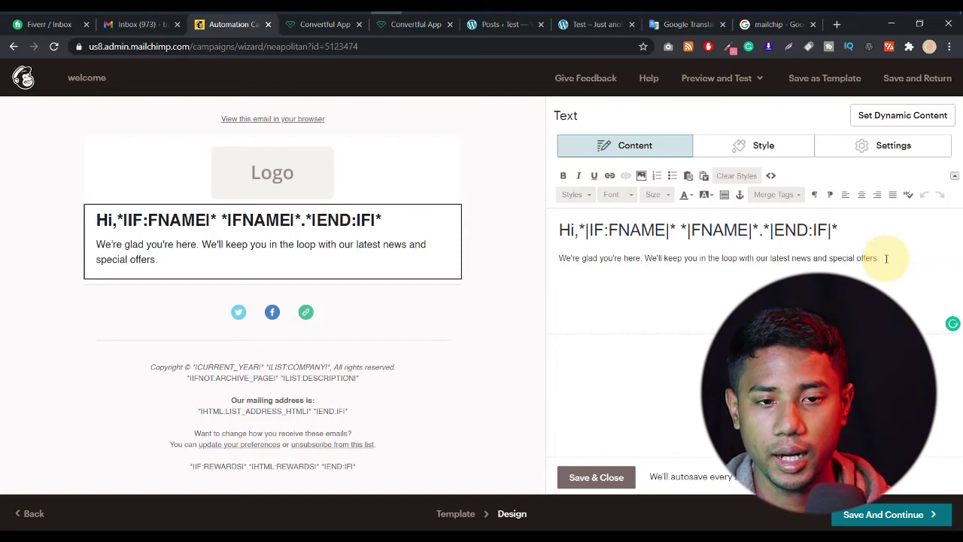
key("Return")
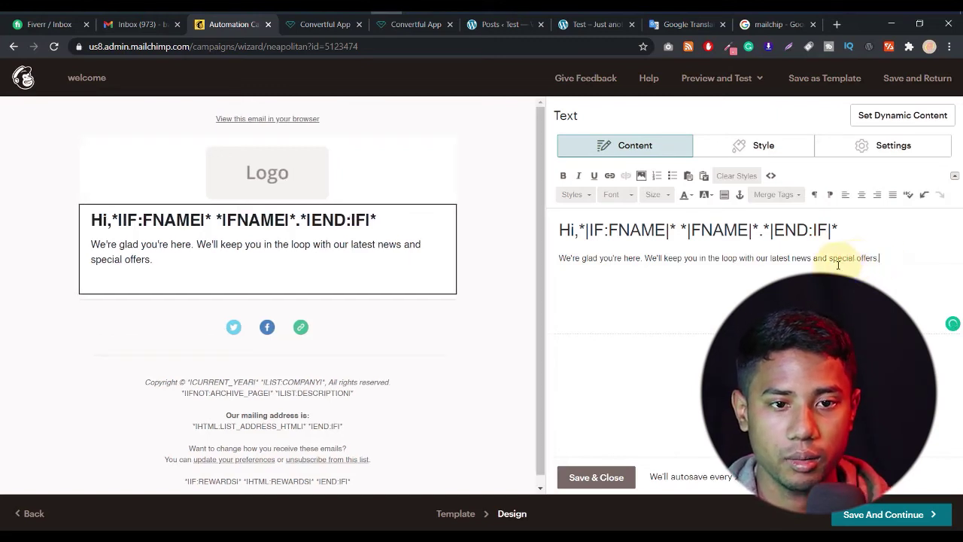
key("BackSpace")
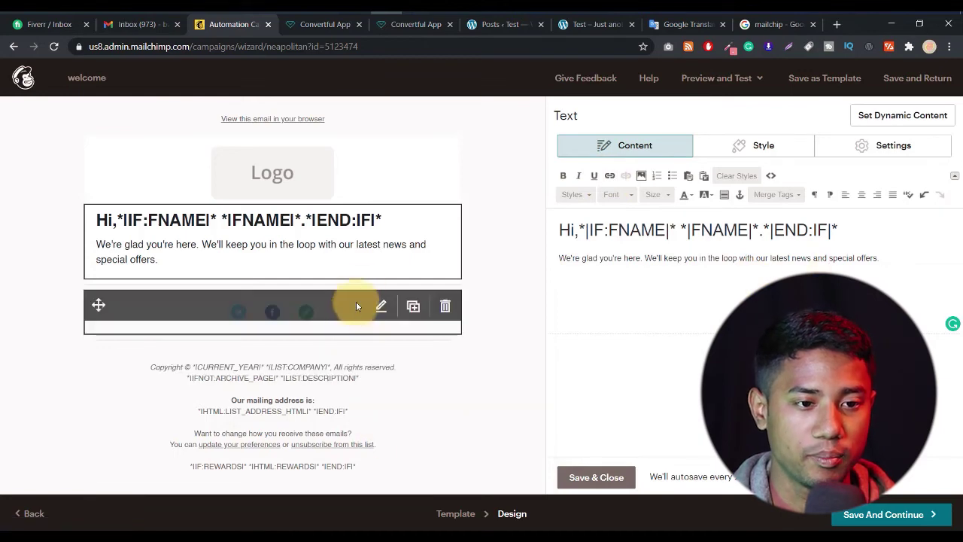
- Delete the social-icons block and save the welcome email design
left_click(446, 310)
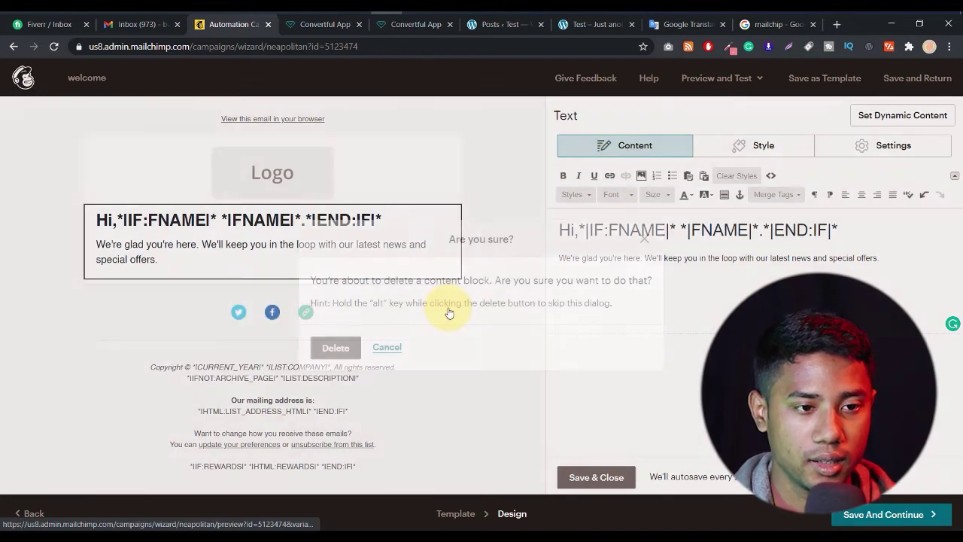
left_click(336, 348)
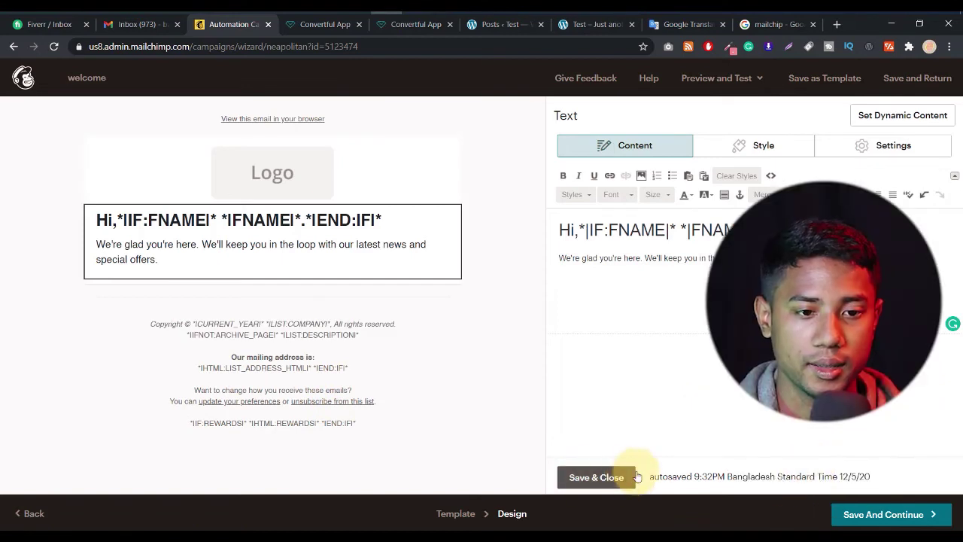
left_click(602, 477)
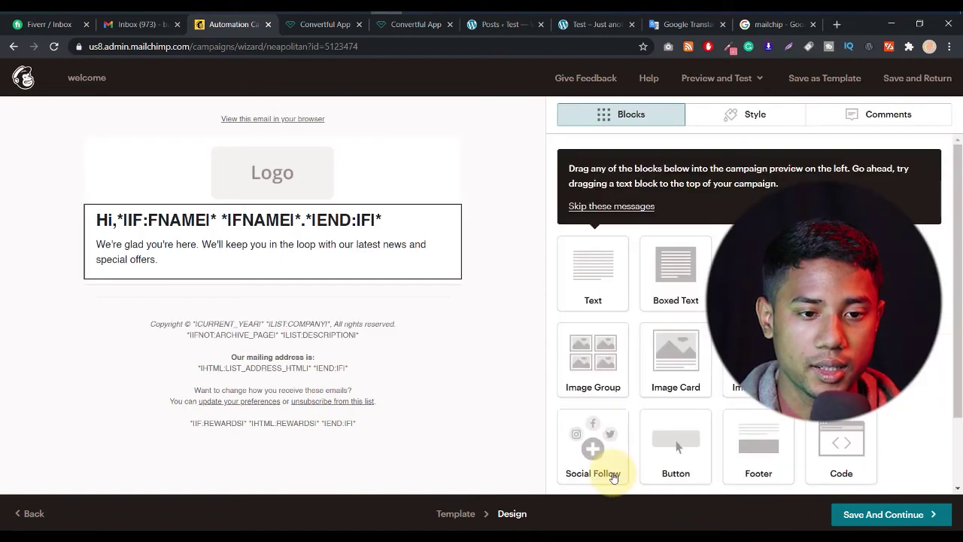
left_click(859, 519)
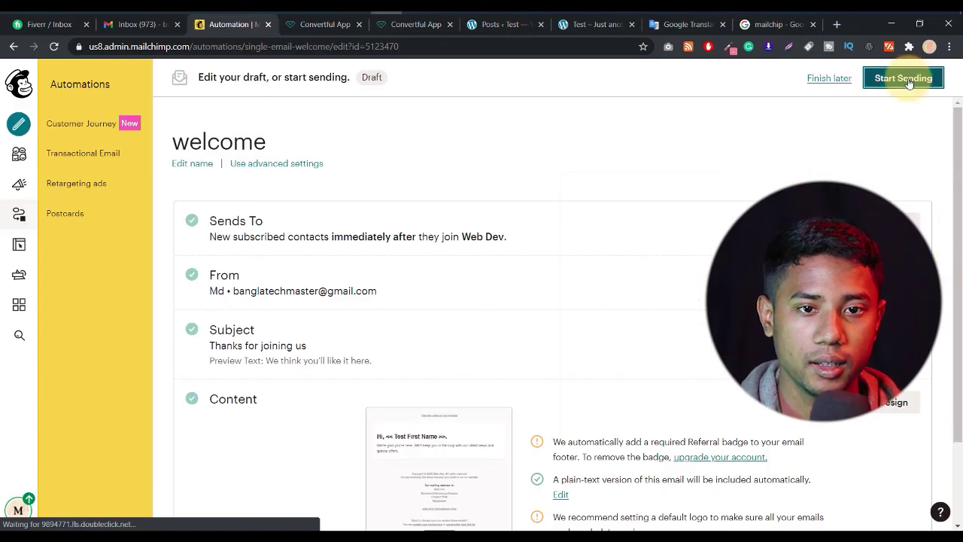
- Start sending the welcome automation with Start Now, reaching the Rock On! confirmation
left_click(907, 79)
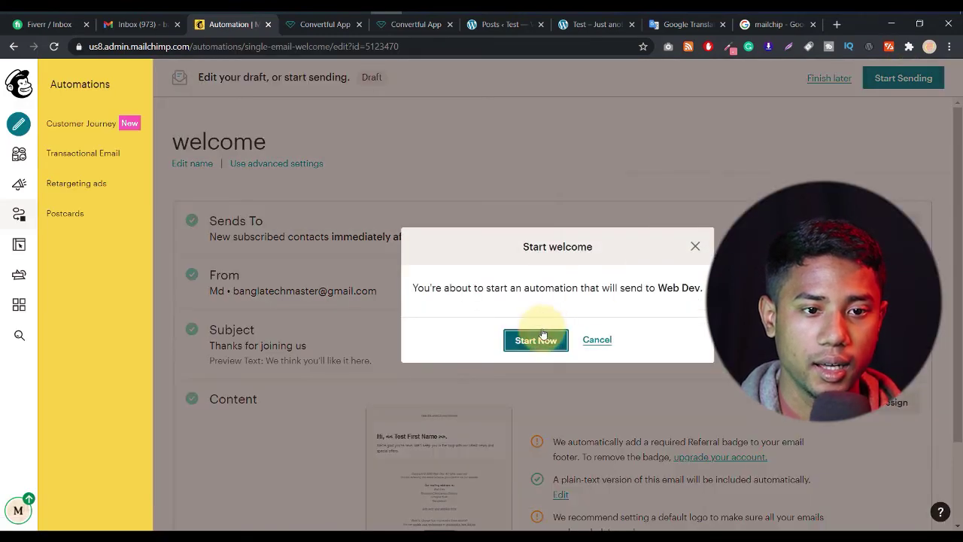
left_click(543, 336)
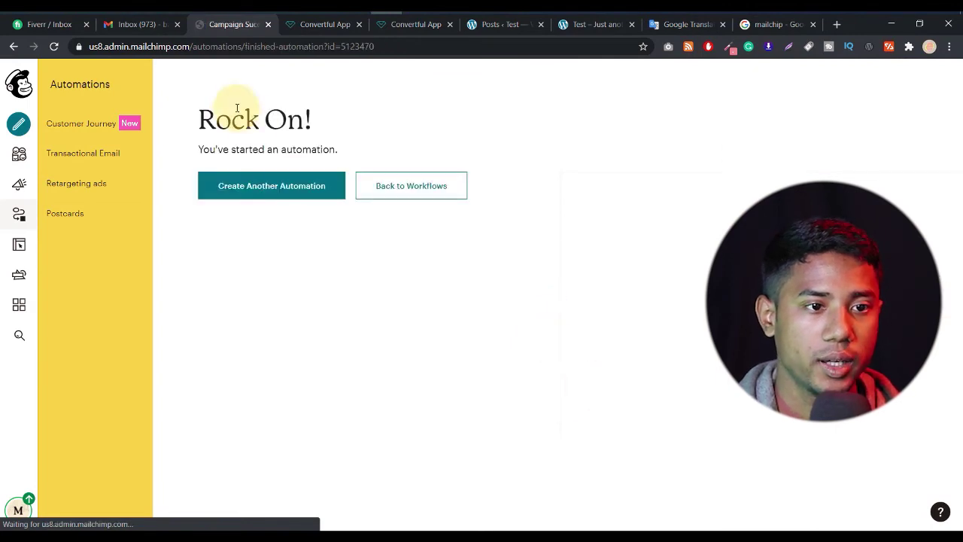
left_click_drag(343, 145, 201, 143)
left_click(197, 141)
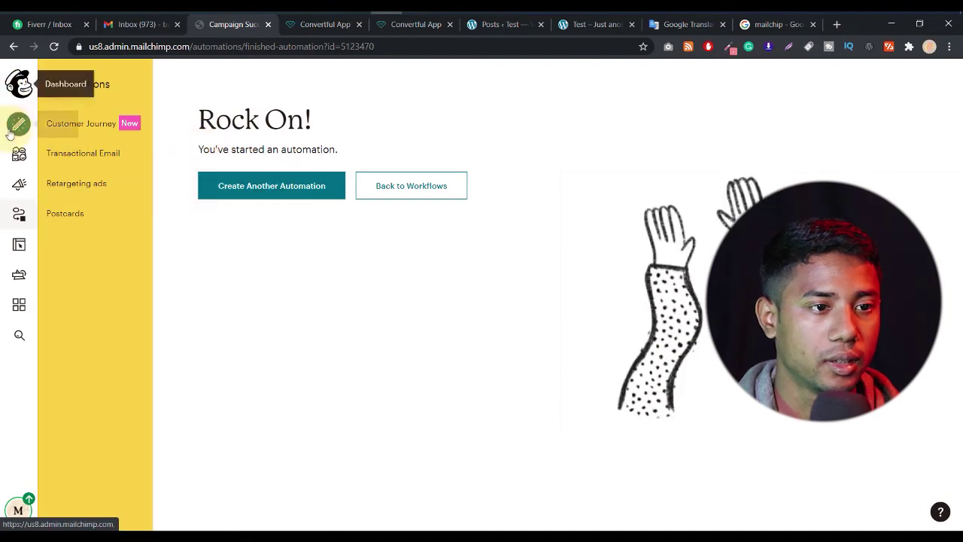
- View the Web Dev audience's contacts (one subscriber), then copy the WordPress site address
right_click(23, 158)
left_click(41, 161)
left_click(291, 24)
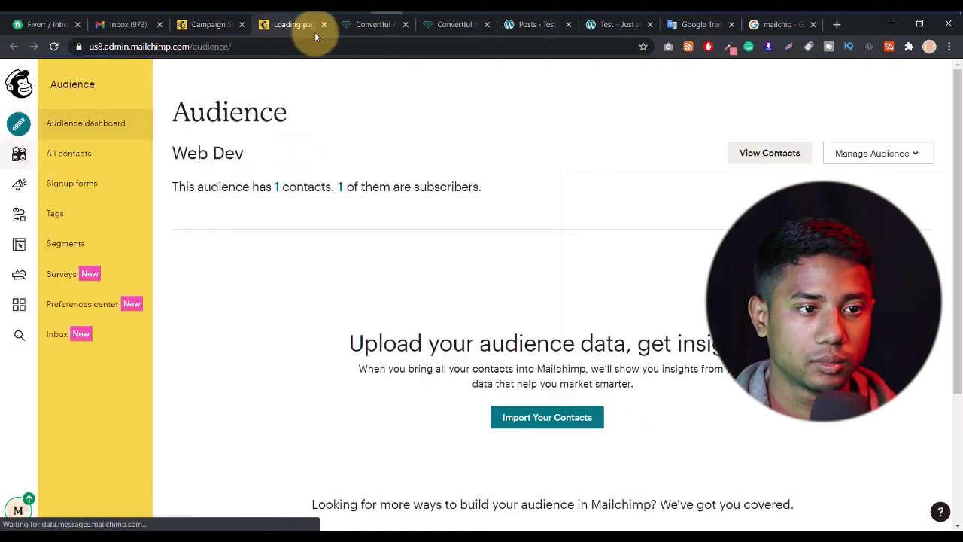
left_click(88, 151)
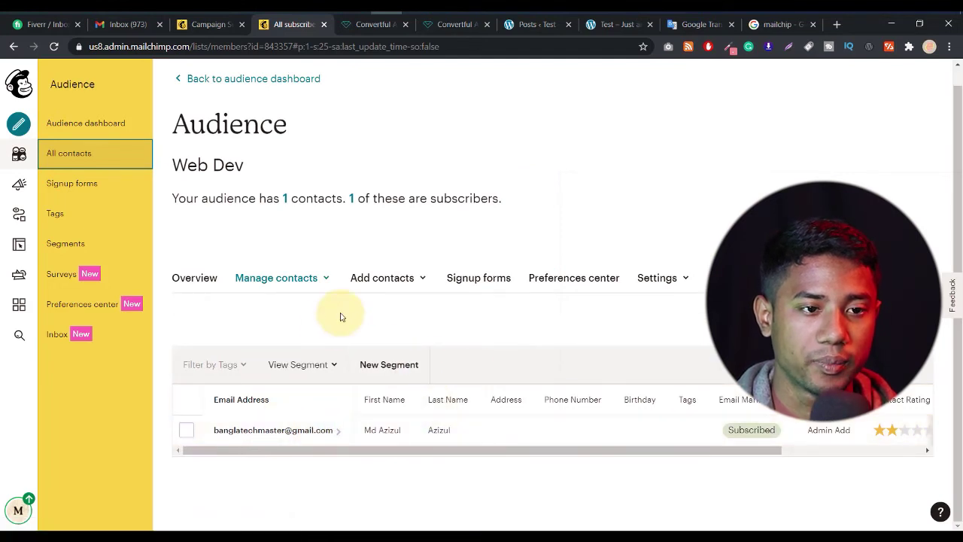
scroll(338, 335, "up", 1)
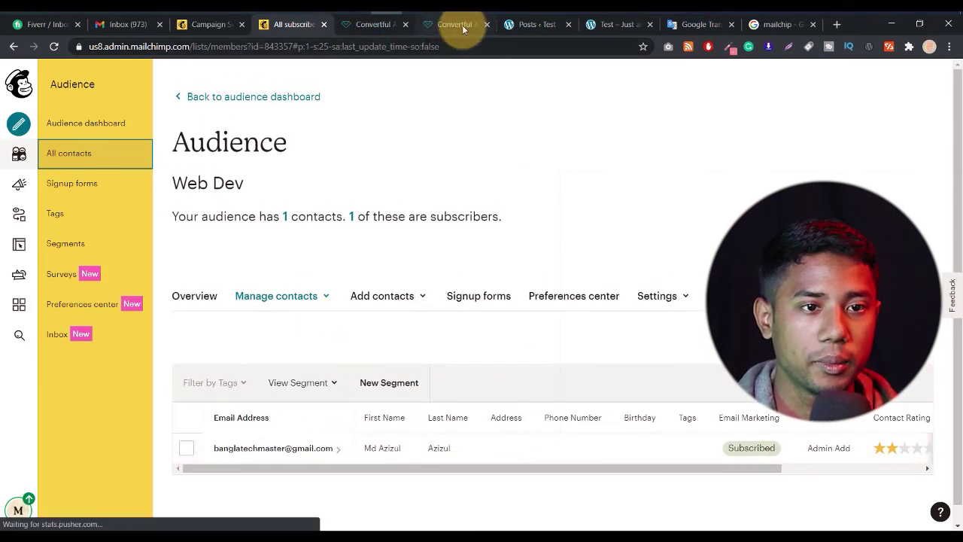
left_click(540, 25)
left_click_drag(180, 47, 2, 48)
key("ctrl+c")
- In a new incognito window, submit the site's ebook pop-up with name, e-mail and accepted terms
left_click(949, 47)
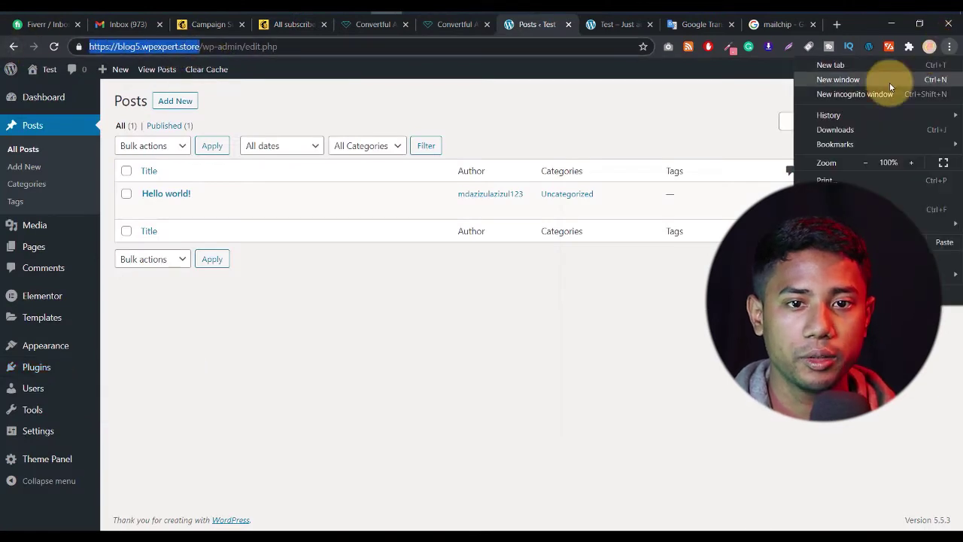
left_click(866, 92)
key("ctrl+v")
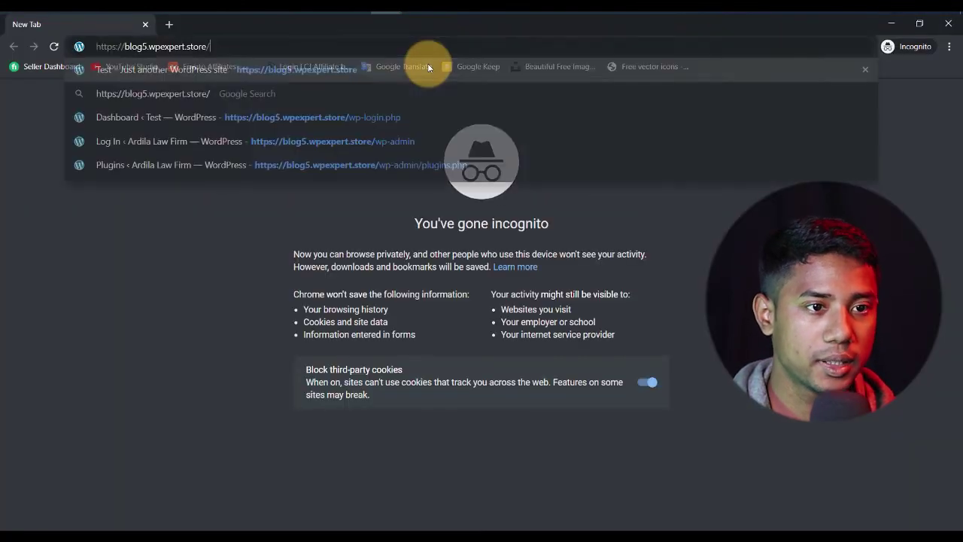
left_click(353, 68)
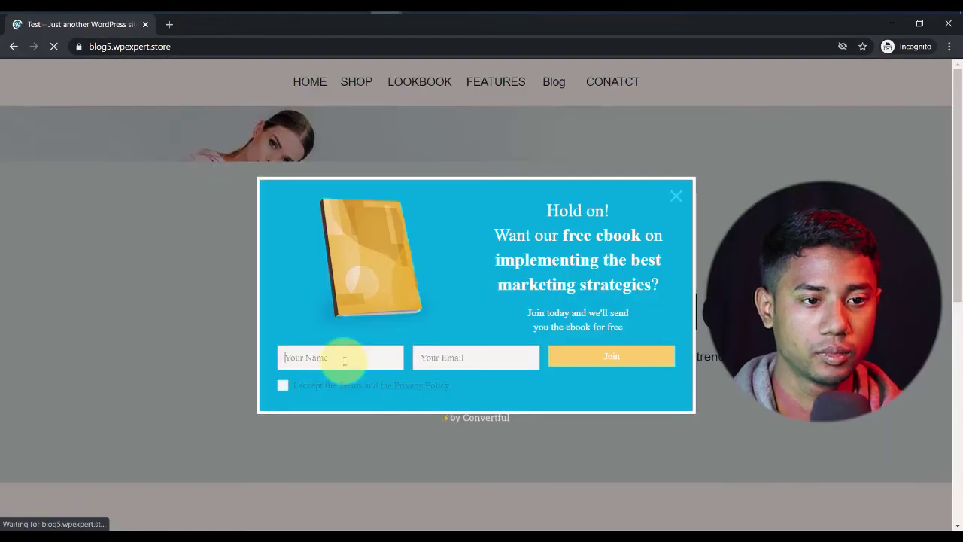
left_click(345, 359)
left_click(338, 384)
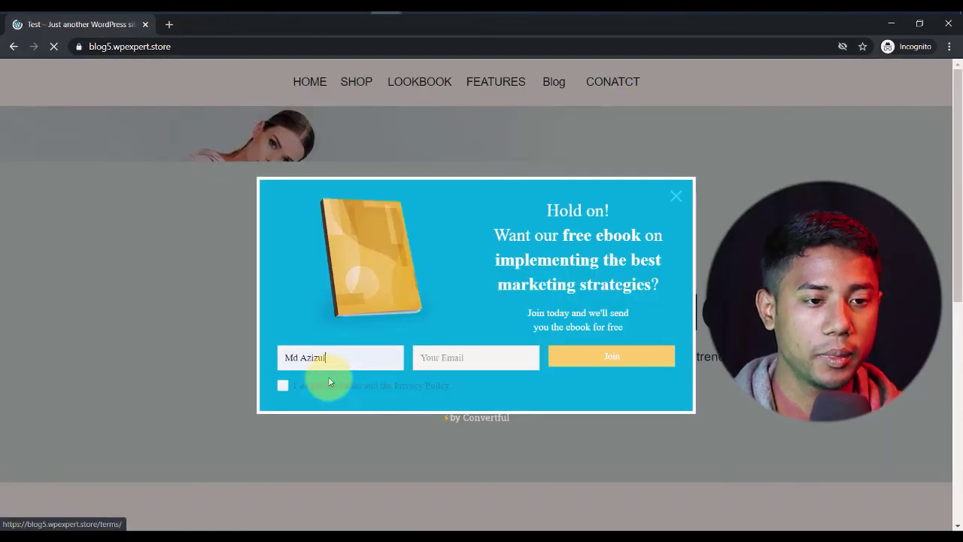
left_click(475, 357)
left_click(473, 386)
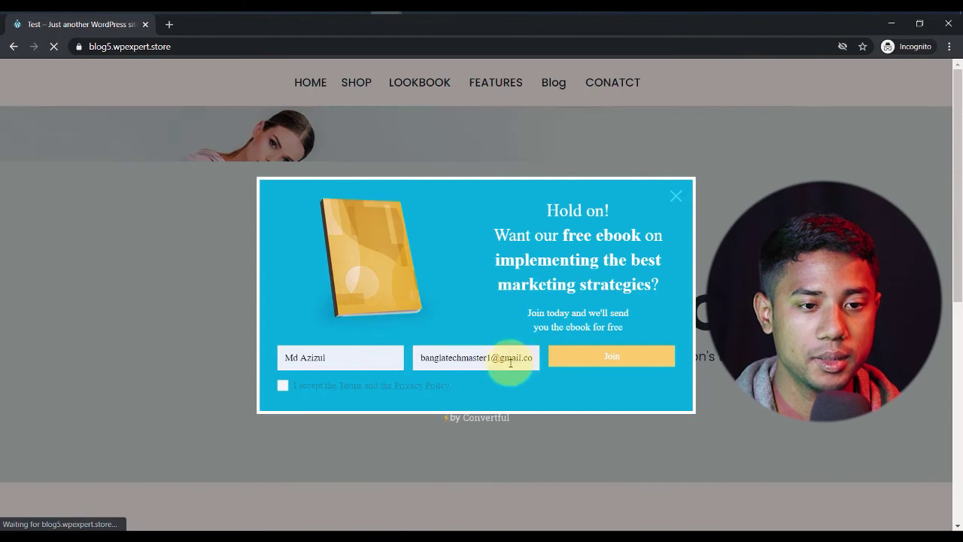
left_click(282, 386)
left_click(635, 358)
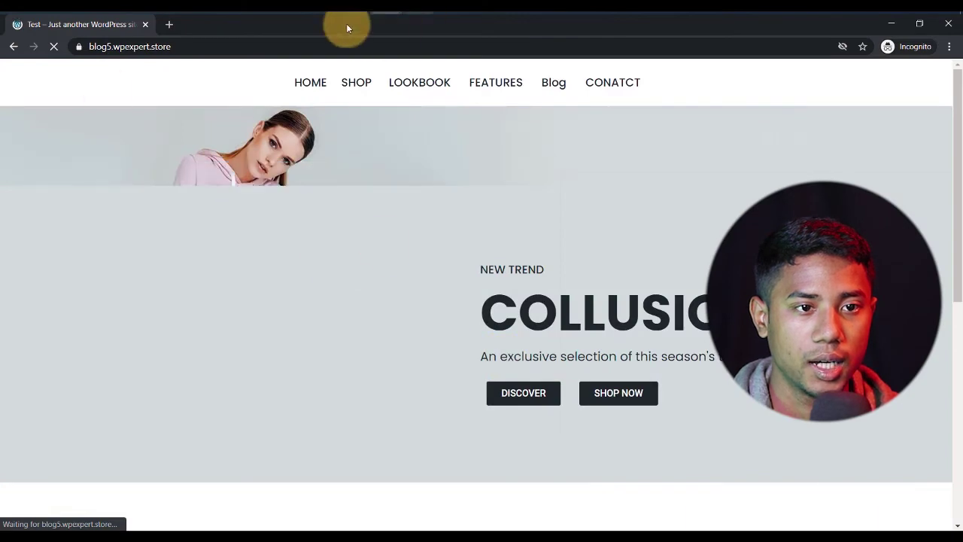
- Reload the Mailchimp contacts list to look for the new subscriber
key("alt+Tab")
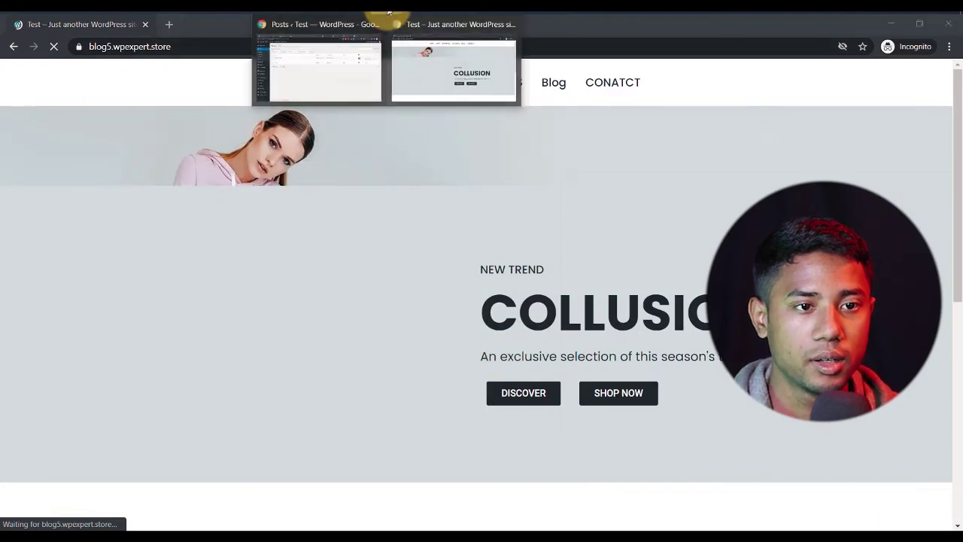
left_click(318, 60)
left_click(301, 25)
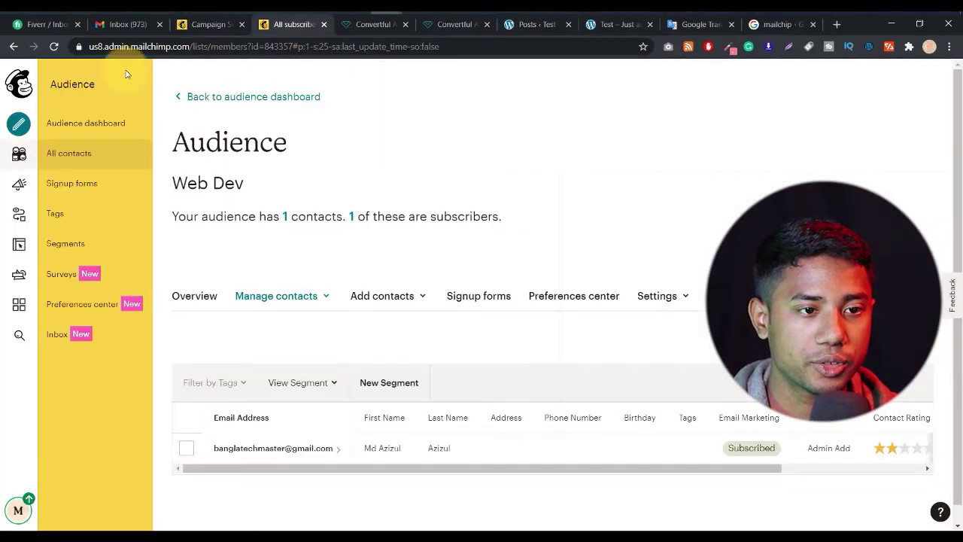
left_click(54, 44)
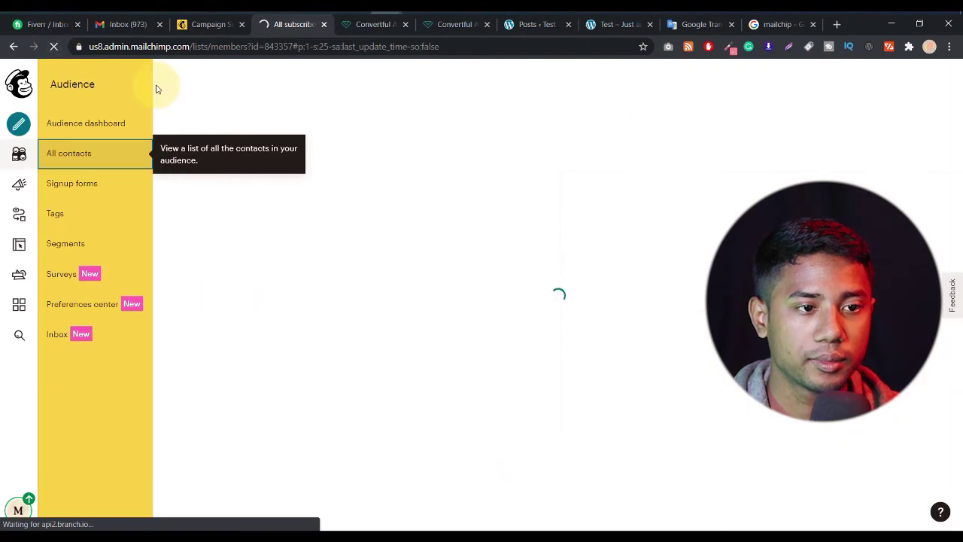
left_click_drag(466, 452, 329, 463)
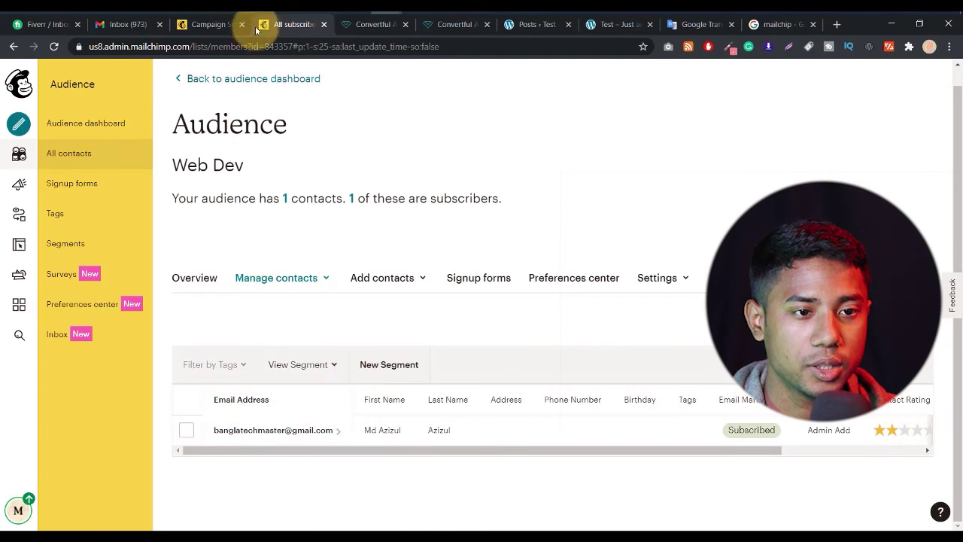
- Resubmit the ebook pop-up with the e-mail address and recheck Mailchimp's contacts
left_click(534, 27)
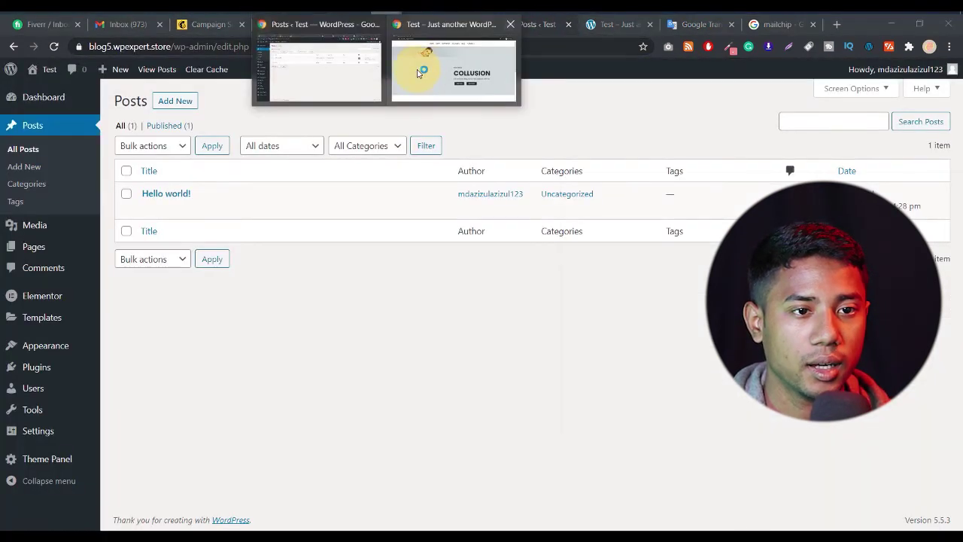
left_click(425, 64)
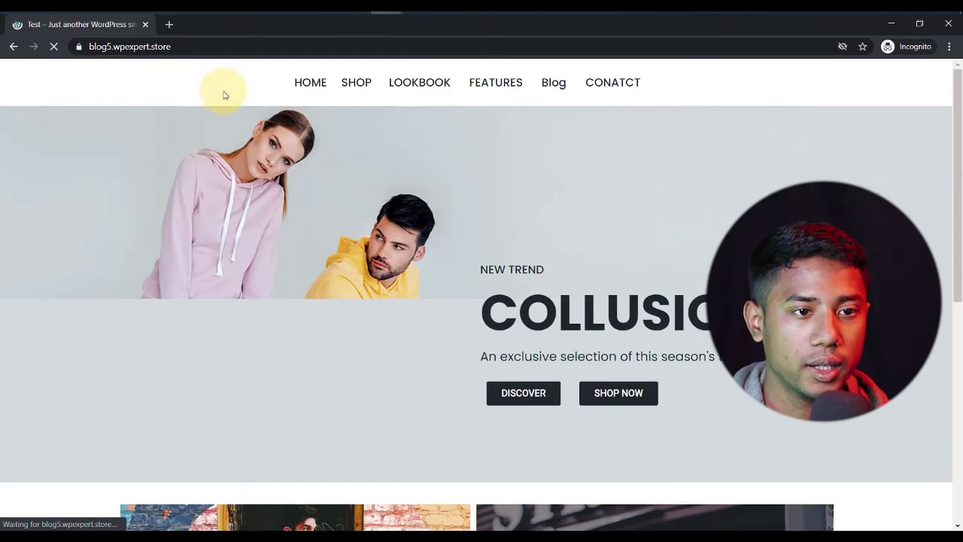
left_click(265, 47)
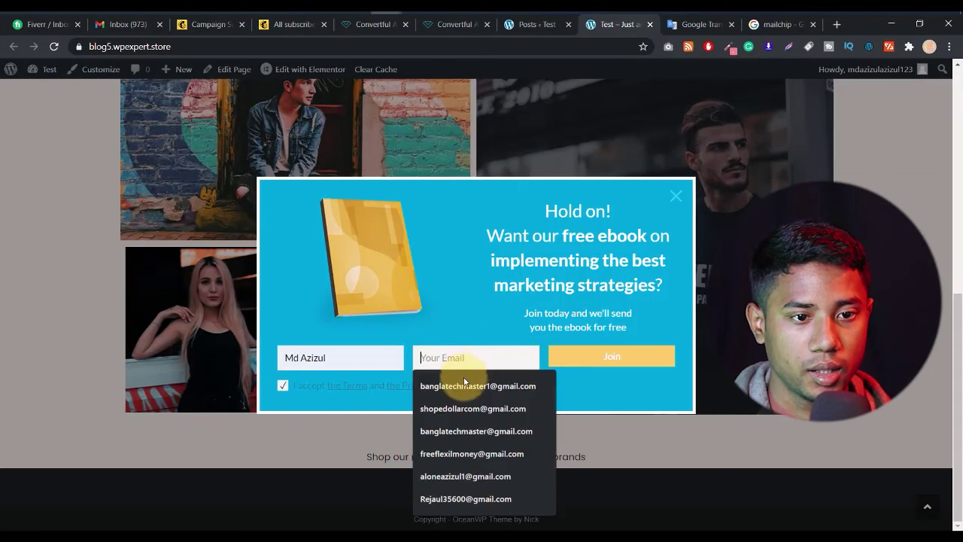
left_click(463, 385)
left_click(613, 353)
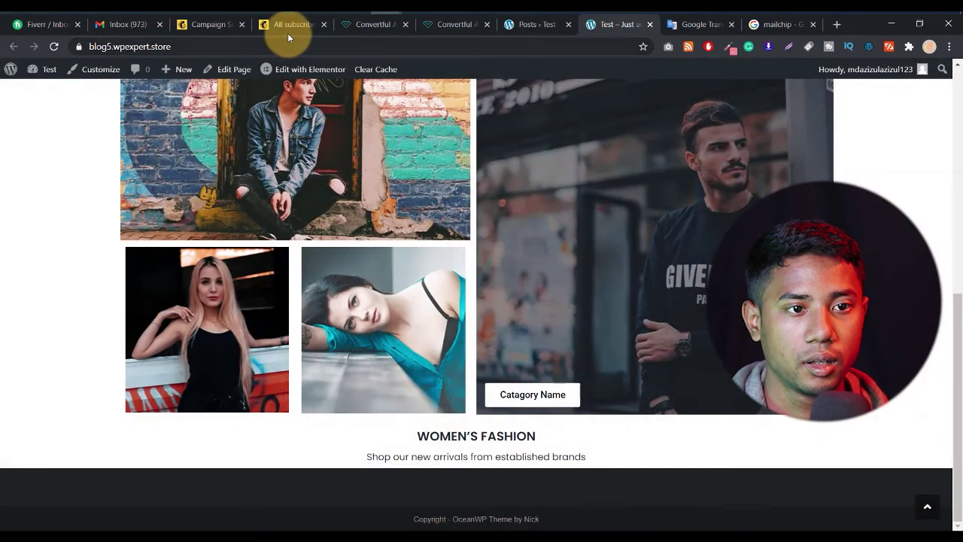
left_click(289, 32)
left_click(53, 47)
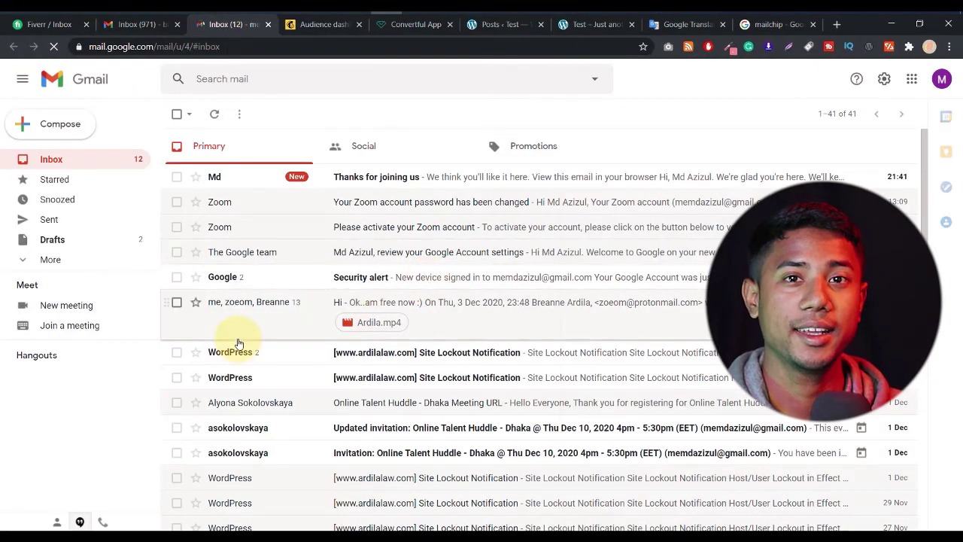
- Open the 'Thanks for joining us' welcome email at the top of the Gmail Primary inbox
left_click_drag(419, 186, 419, 185)
left_click(419, 186)
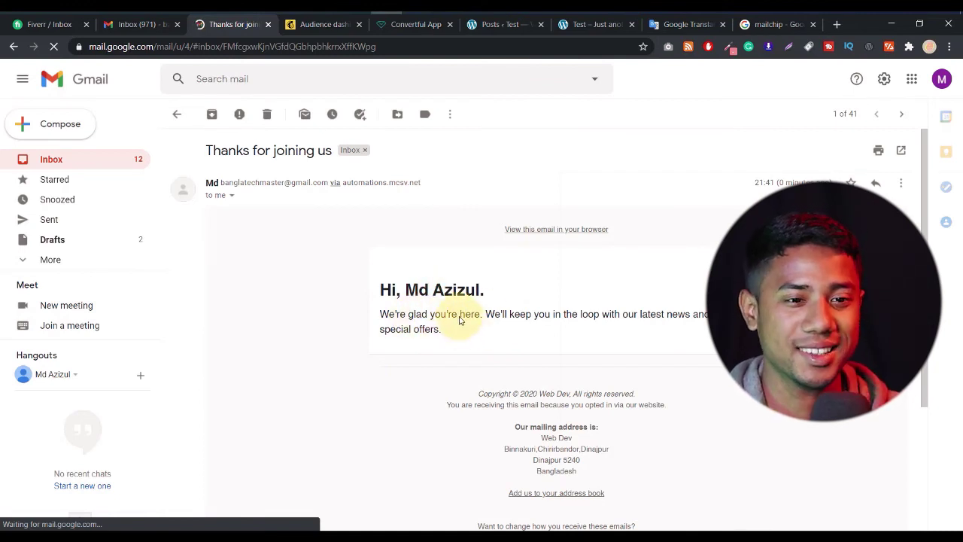
- Confirm the Web Dev audience shows 2 subscribers, then bring up All contacts
left_click(326, 28)
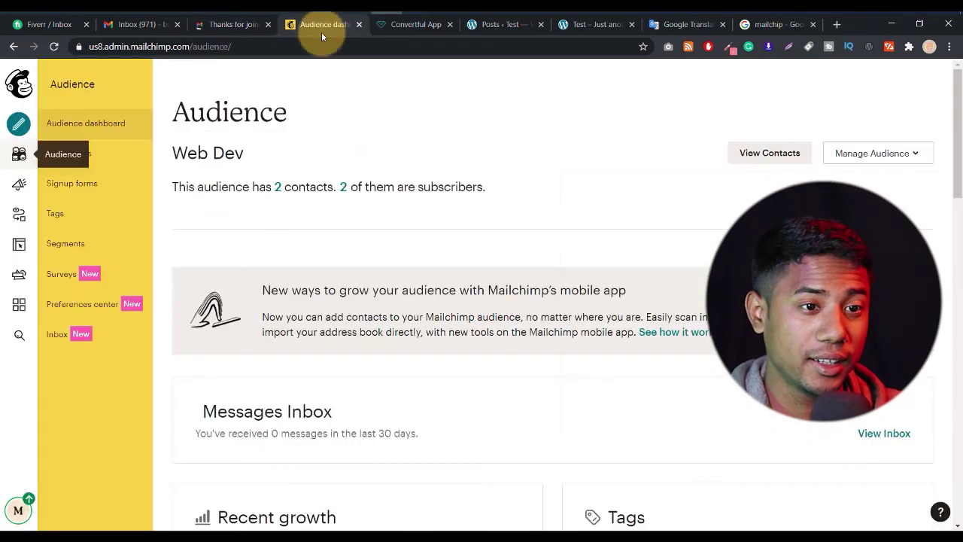
scroll(409, 243, "down", 5)
scroll(409, 243, "up", 5)
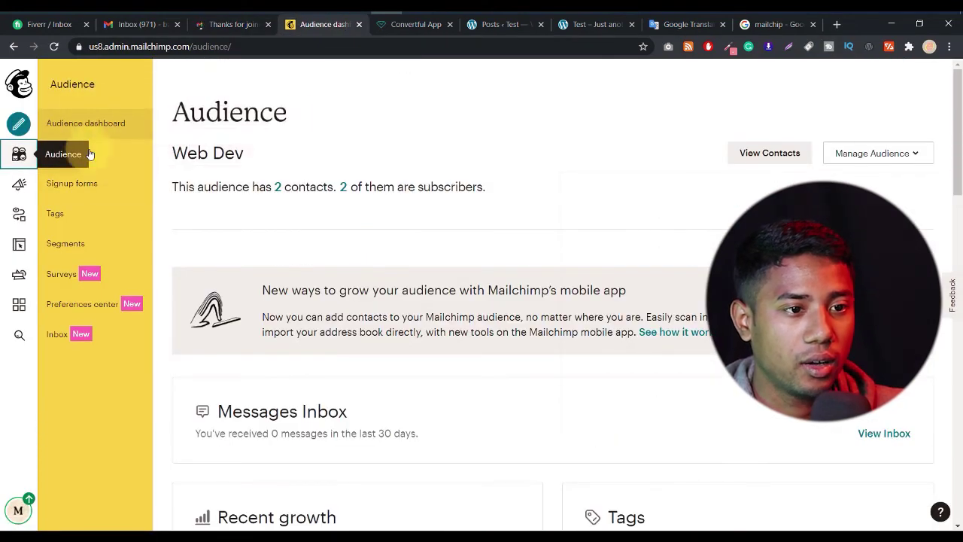
left_click(102, 157)
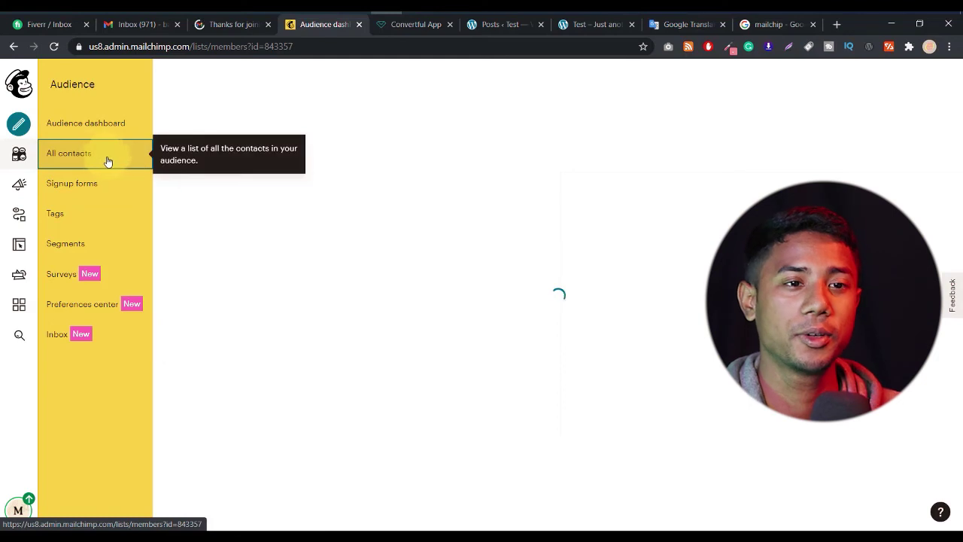
- Review the Convertful subscriber's Profile Info and Activity log showing two Pop-up #1 signups sent to MailChimp
left_click(399, 25)
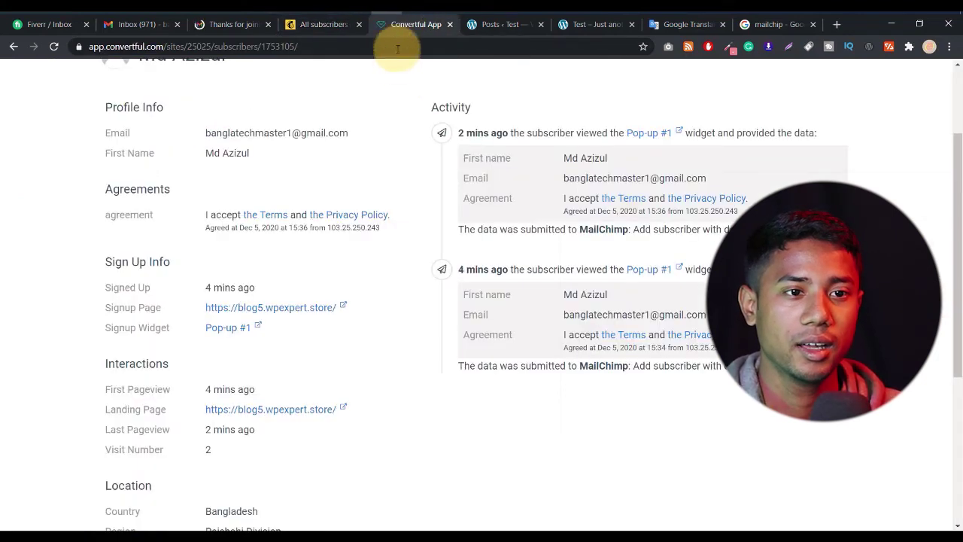
scroll(317, 172, "up", 3)
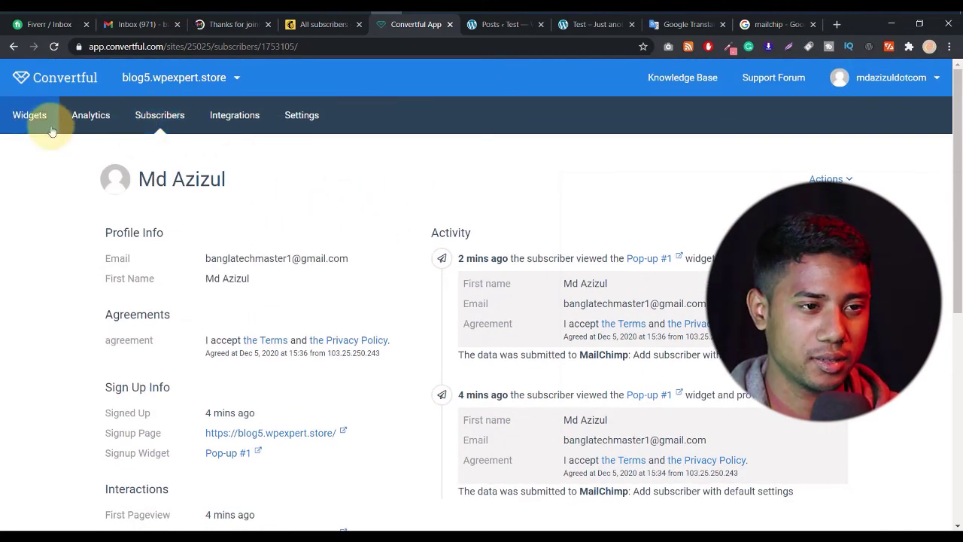
scroll(444, 241, "down", 2)
scroll(527, 278, "up", 2)
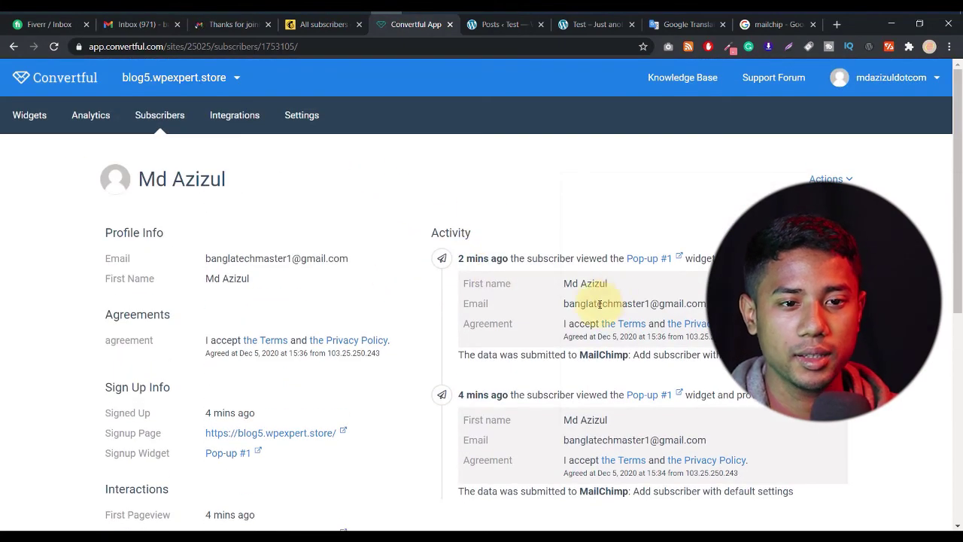